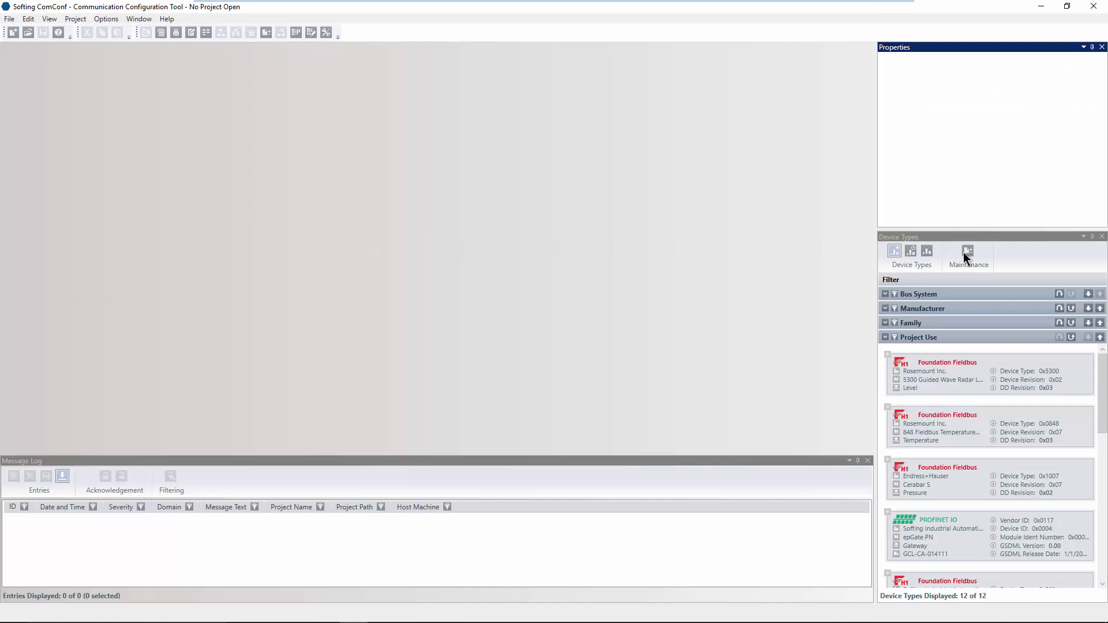
# Step: Import the Softing GSDML-V2.32 XML description from Documents into the device catalog
pyautogui.click(967, 253)
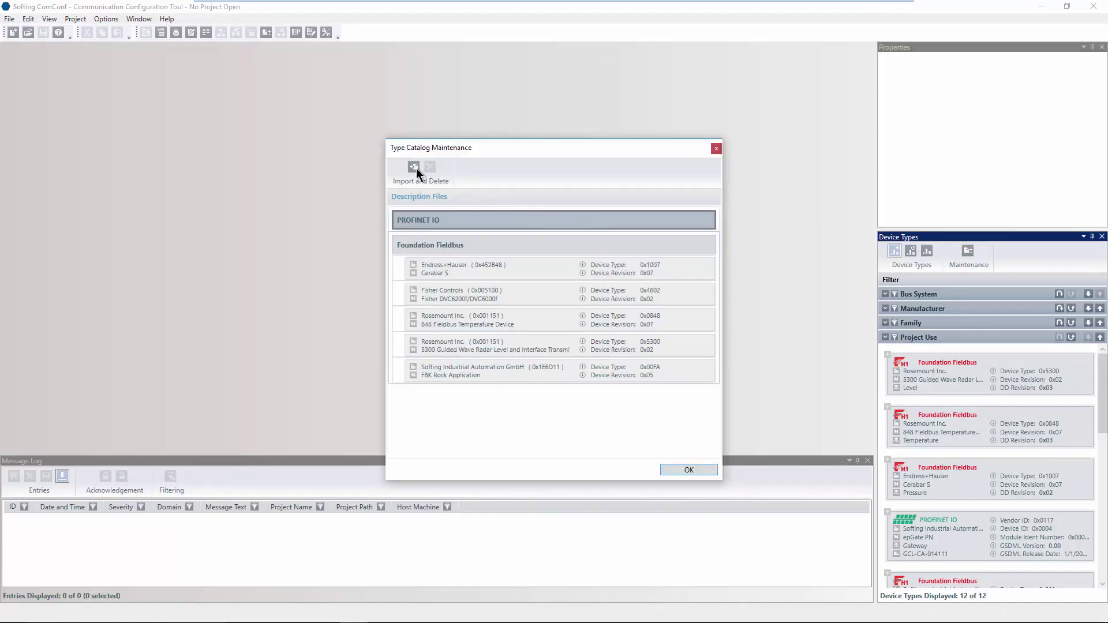
pyautogui.click(413, 169)
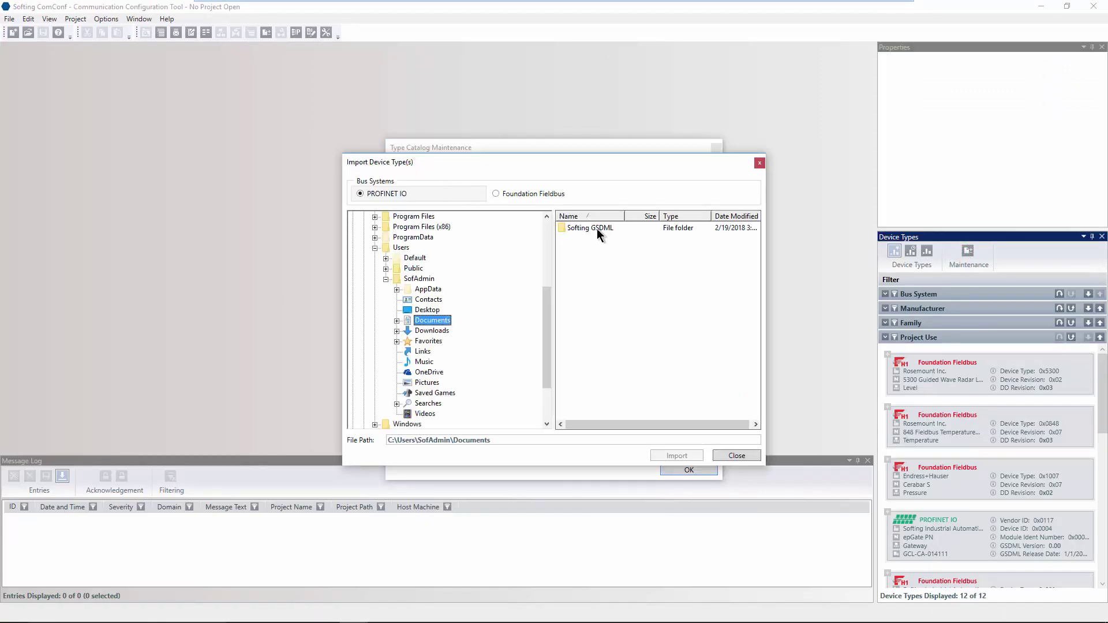
pyautogui.doubleClick(595, 228)
pyautogui.click(595, 228)
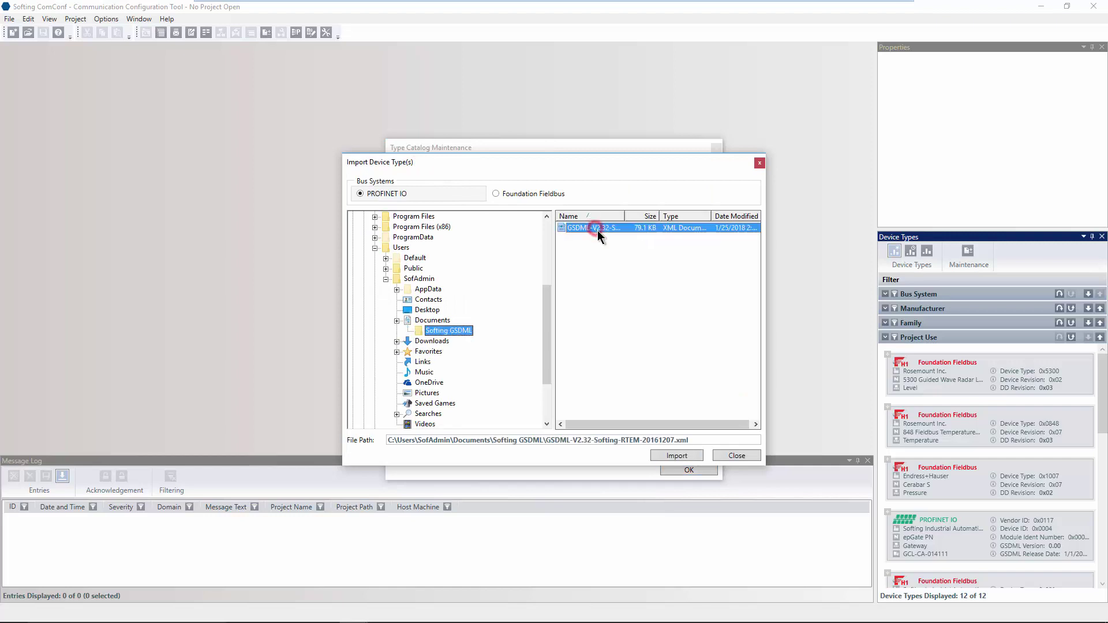
pyautogui.click(677, 456)
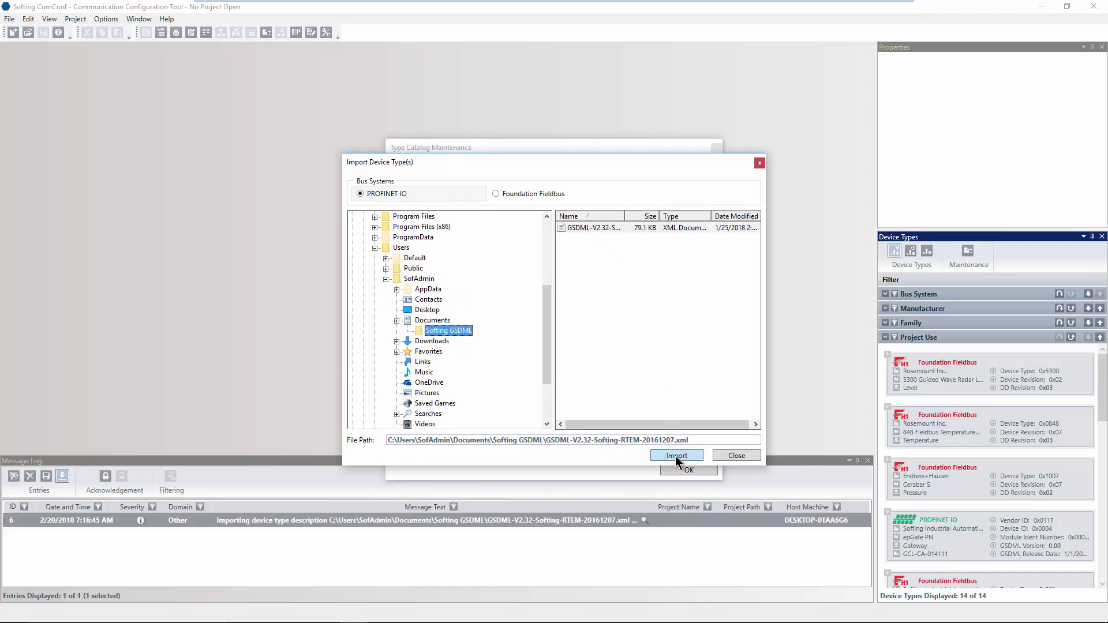
# Step: Close the catalog dialogs and inspect the two newly listed Softing PROFINET IO device types
pyautogui.click(723, 453)
pyautogui.click(698, 470)
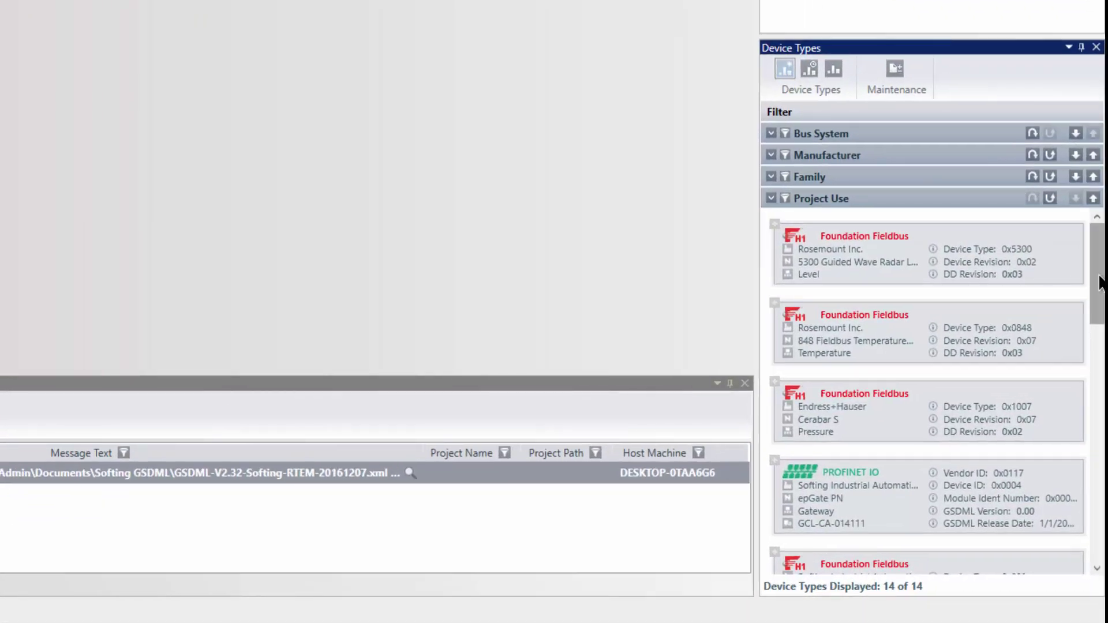
pyautogui.click(1096, 275)
pyautogui.moveTo(1099, 302); pyautogui.dragTo(1098, 463)
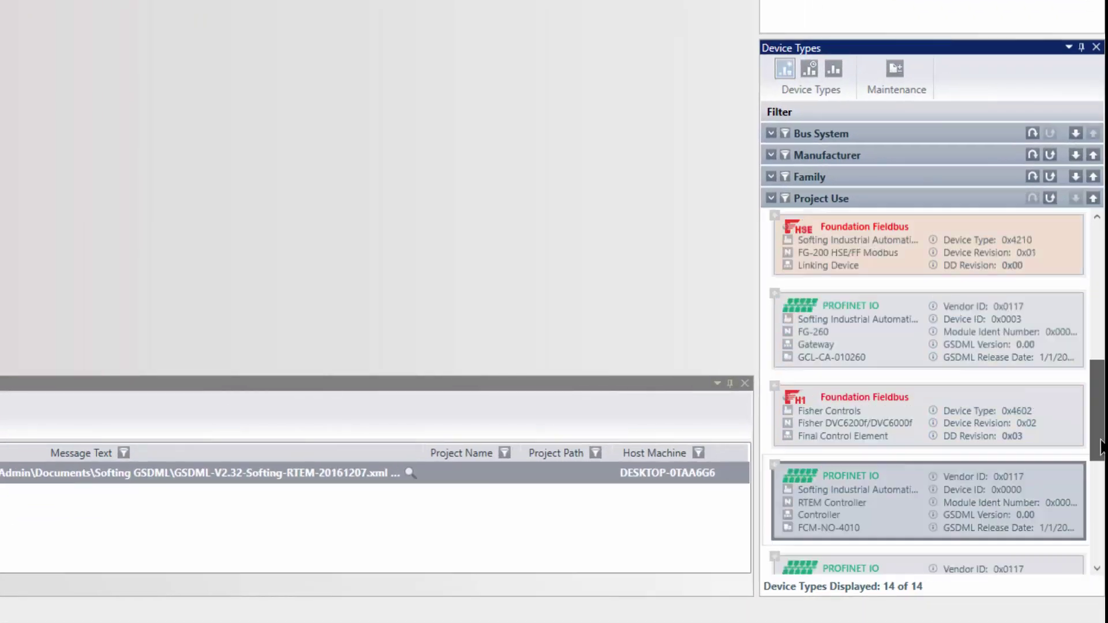
pyautogui.moveTo(1097, 462); pyautogui.dragTo(1098, 515)
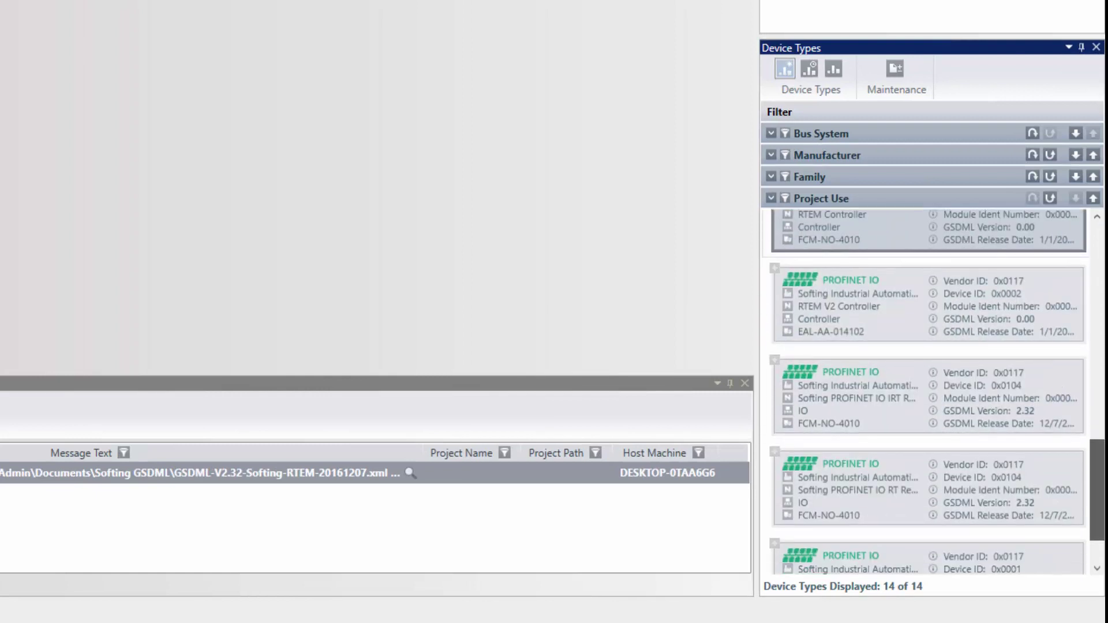
pyautogui.click(859, 380)
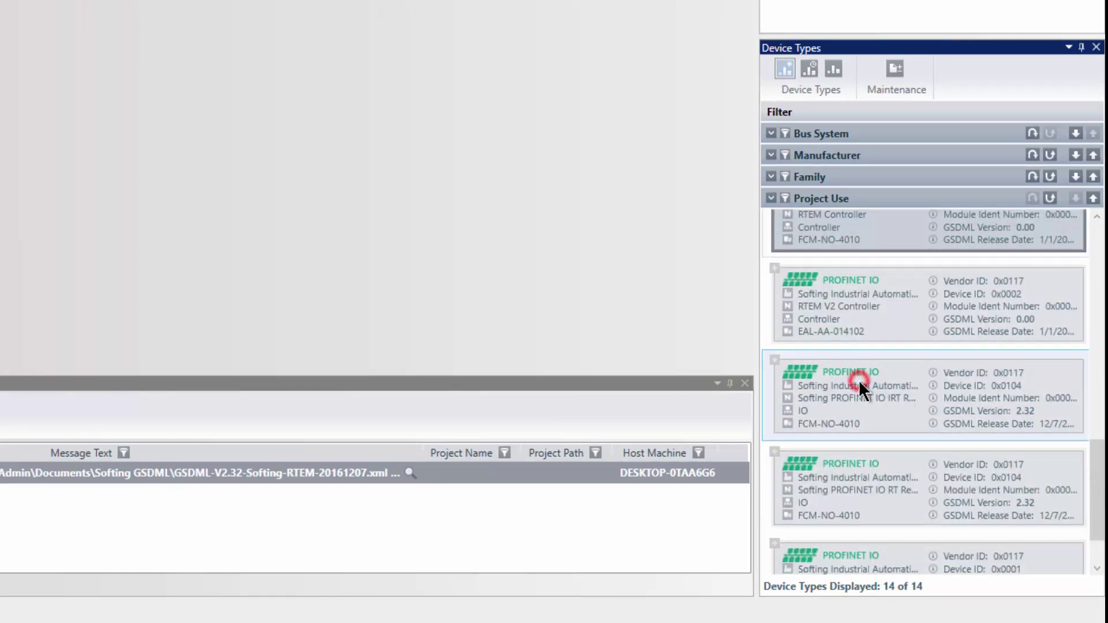
pyautogui.click(881, 470)
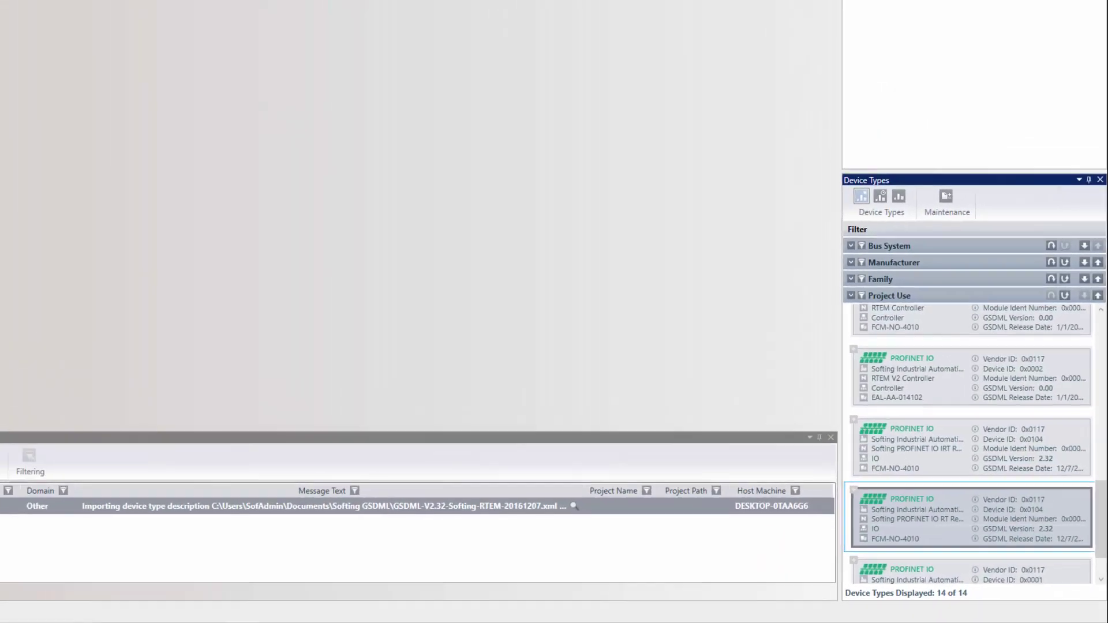
# Step: Create a new PROFINET project named epGatePN from the PROFINET Project template
pyautogui.click(11, 19)
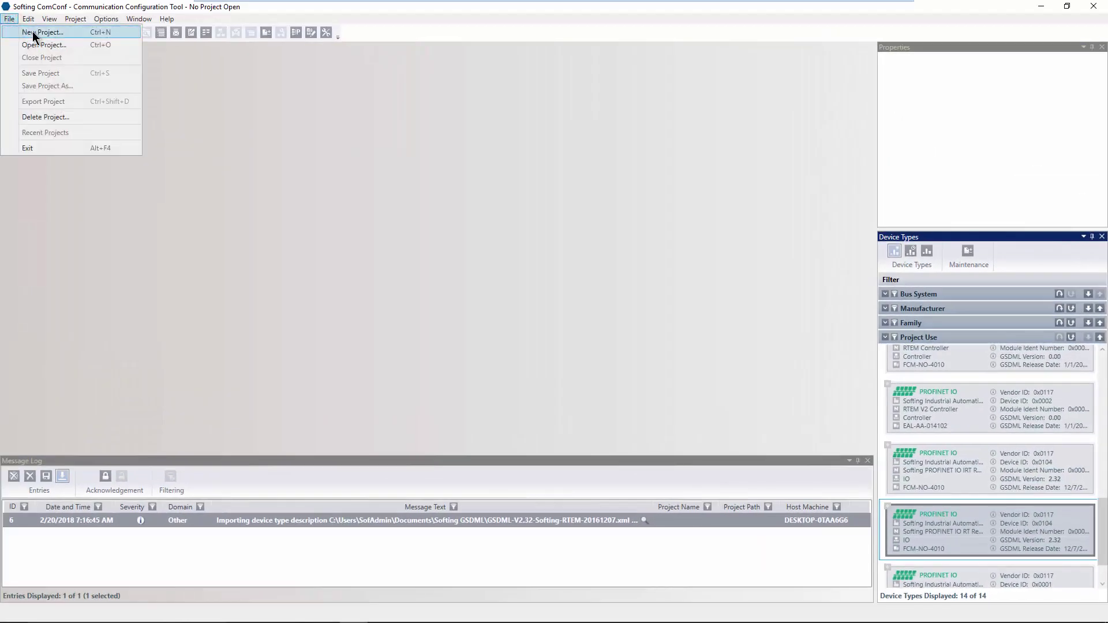
pyautogui.click(33, 33)
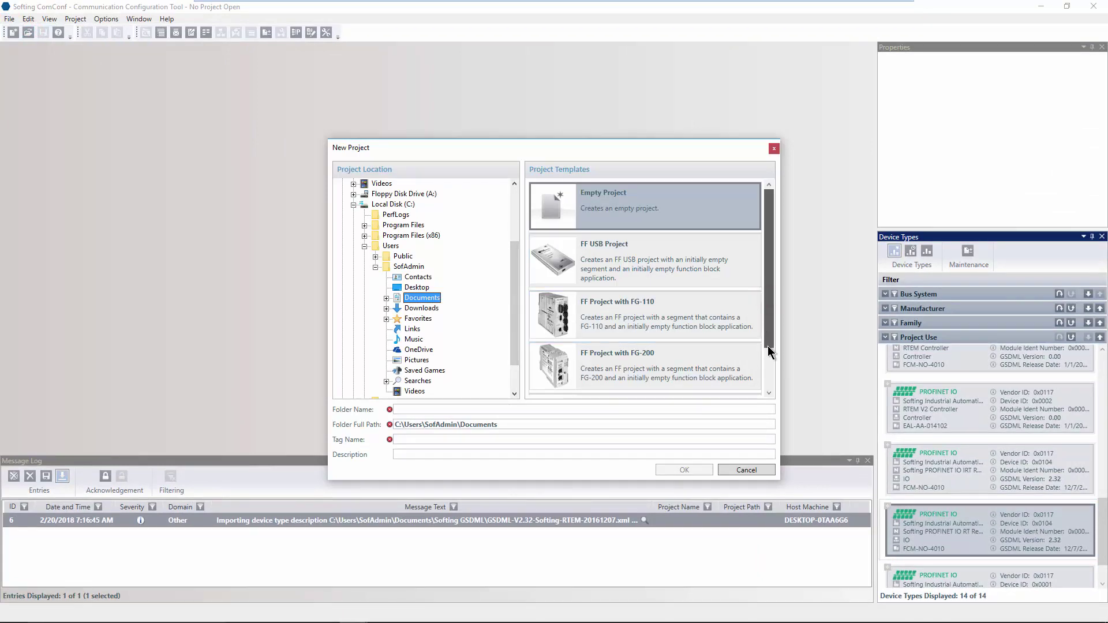
pyautogui.moveTo(764, 330); pyautogui.dragTo(772, 382)
pyautogui.click(701, 362)
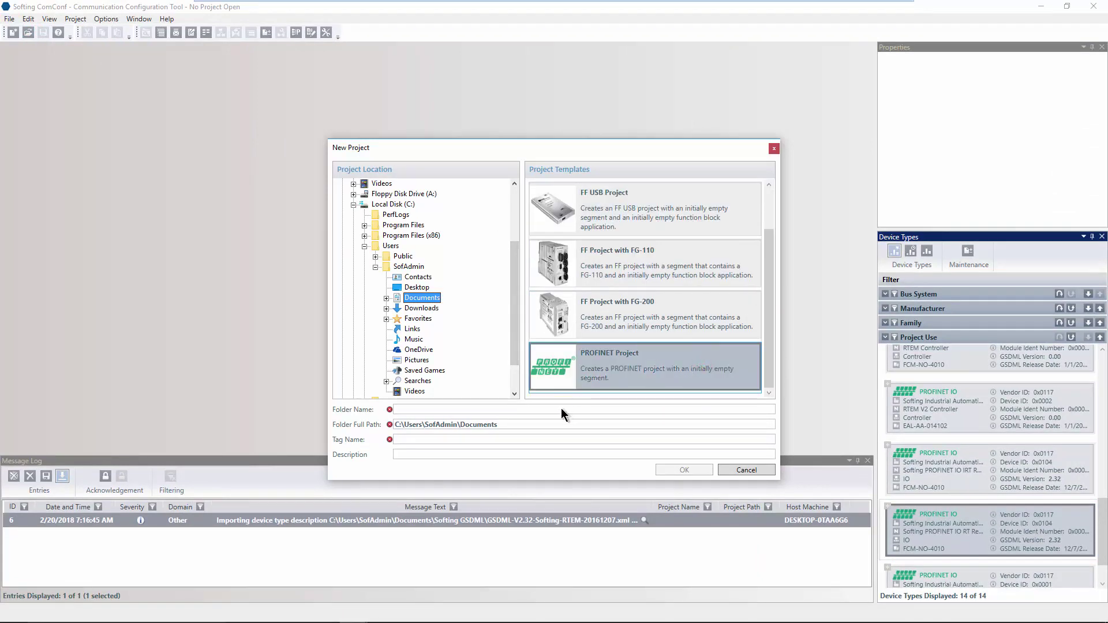
pyautogui.click(561, 408)
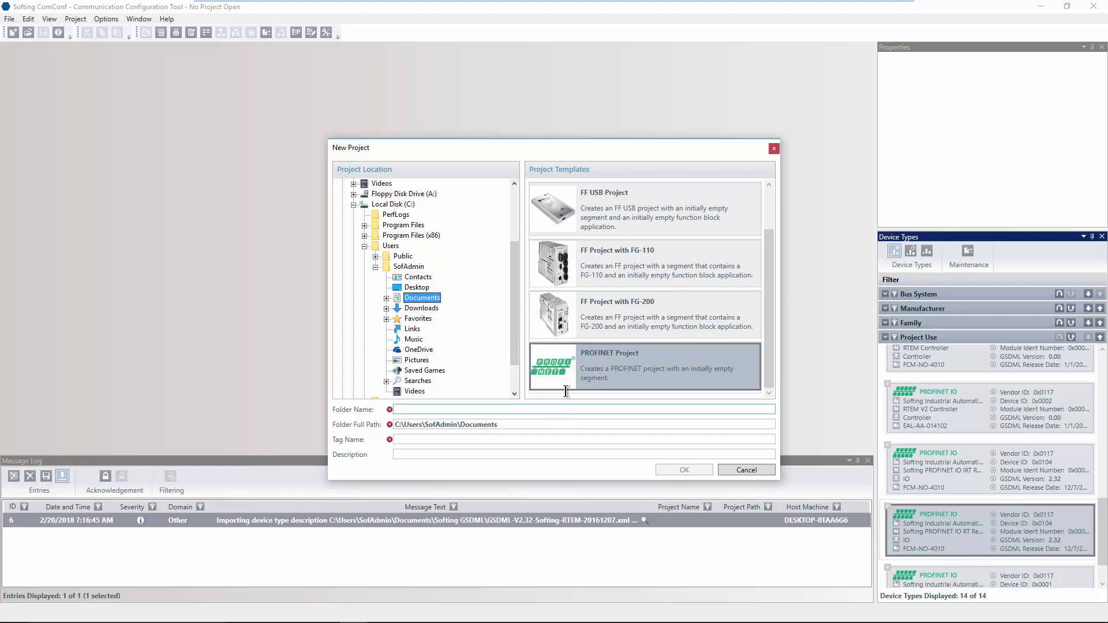
pyautogui.write('epGate')
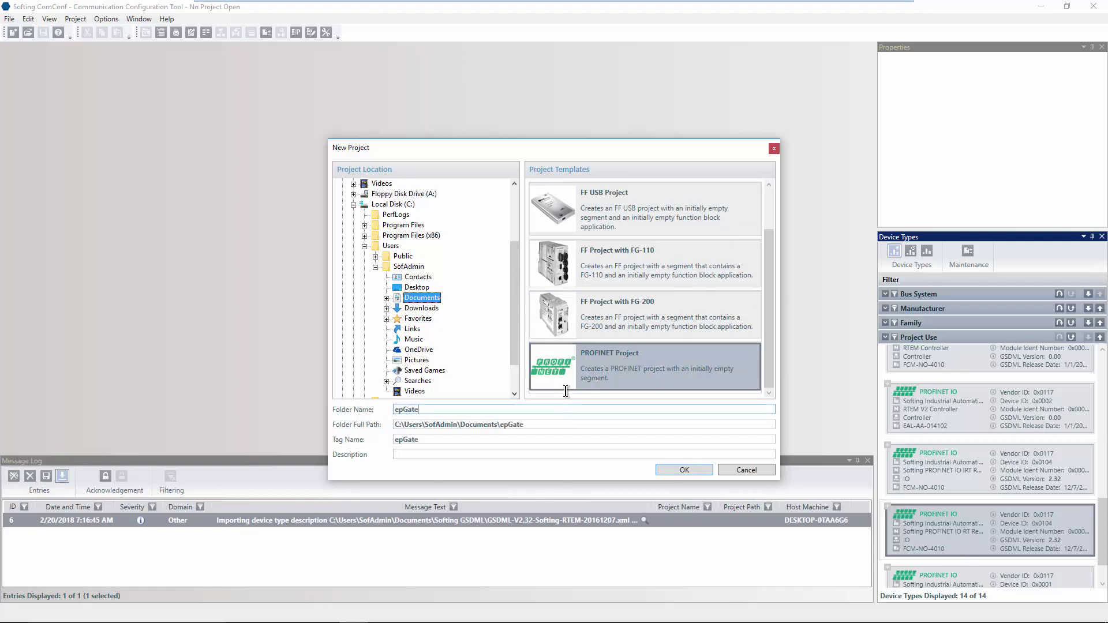
pyautogui.write('PN')
pyautogui.click(673, 467)
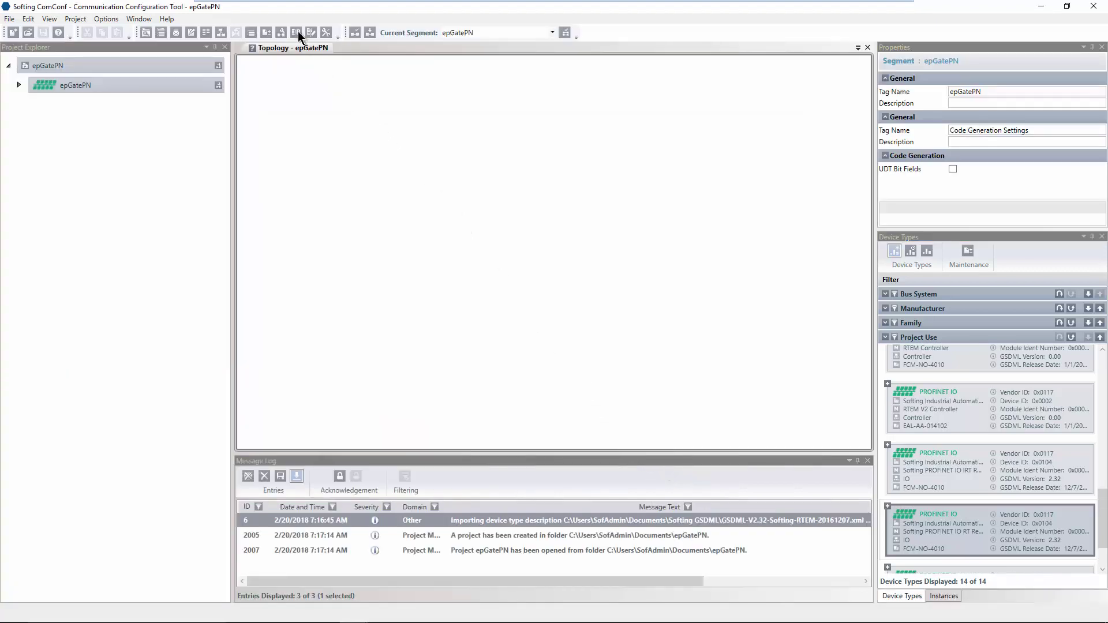
pyautogui.click(296, 32)
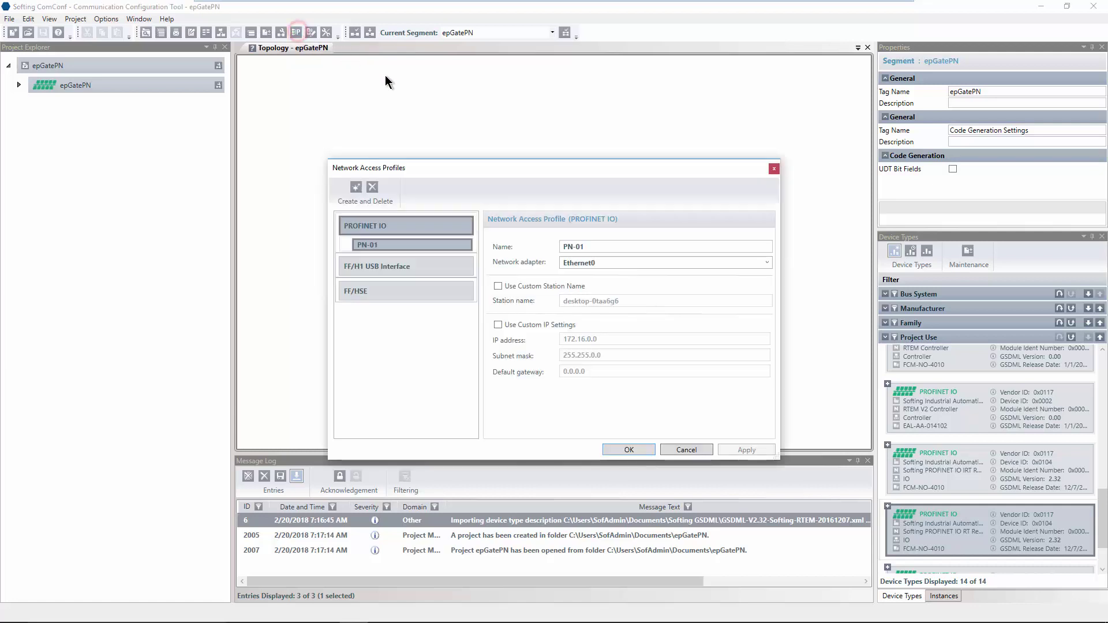
pyautogui.click(768, 262)
pyautogui.click(768, 263)
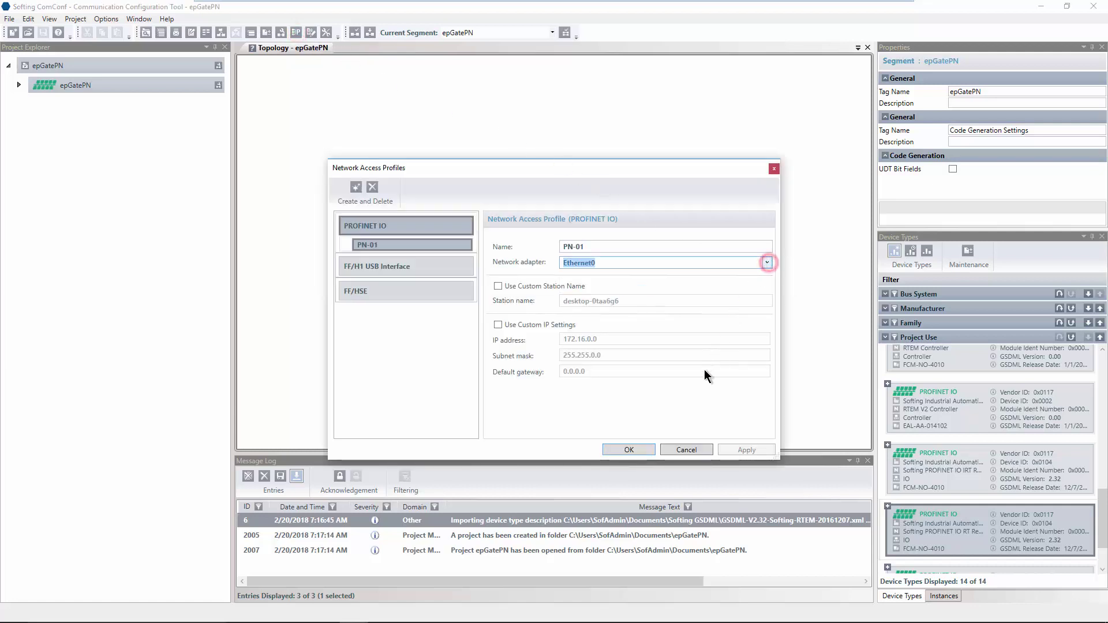
pyautogui.click(637, 446)
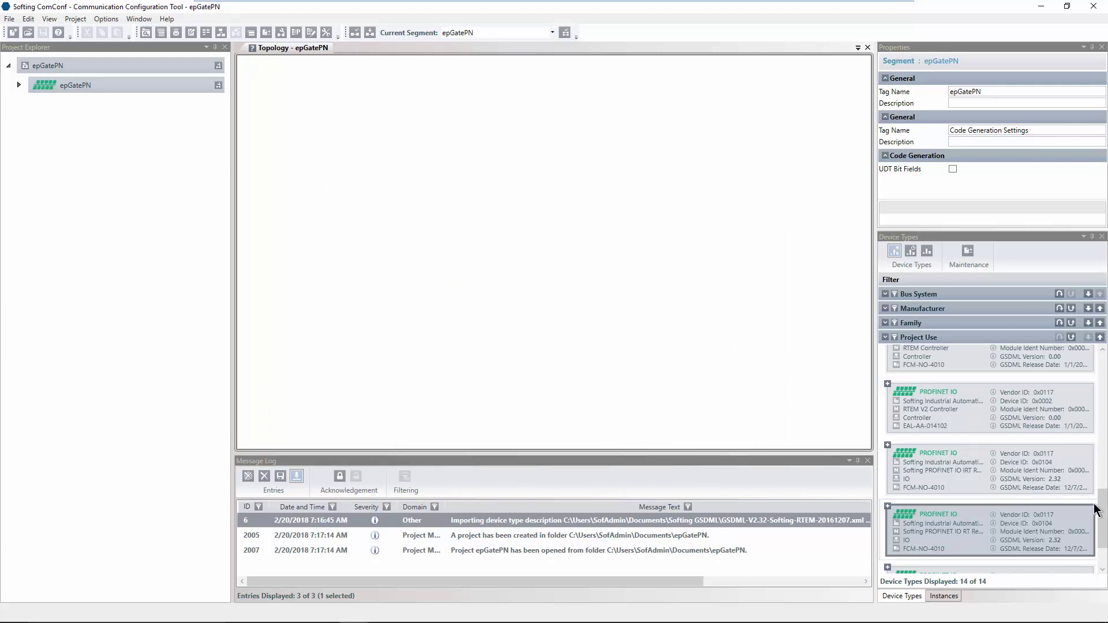
pyautogui.moveTo(1104, 507); pyautogui.dragTo(1105, 395)
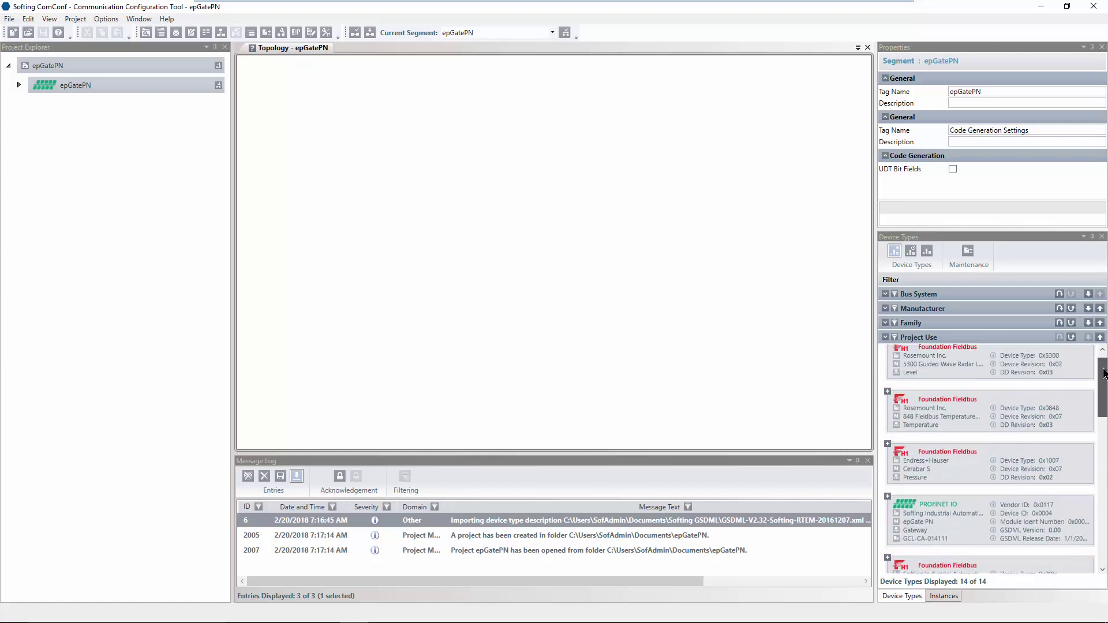
pyautogui.moveTo(1106, 395); pyautogui.dragTo(1099, 380)
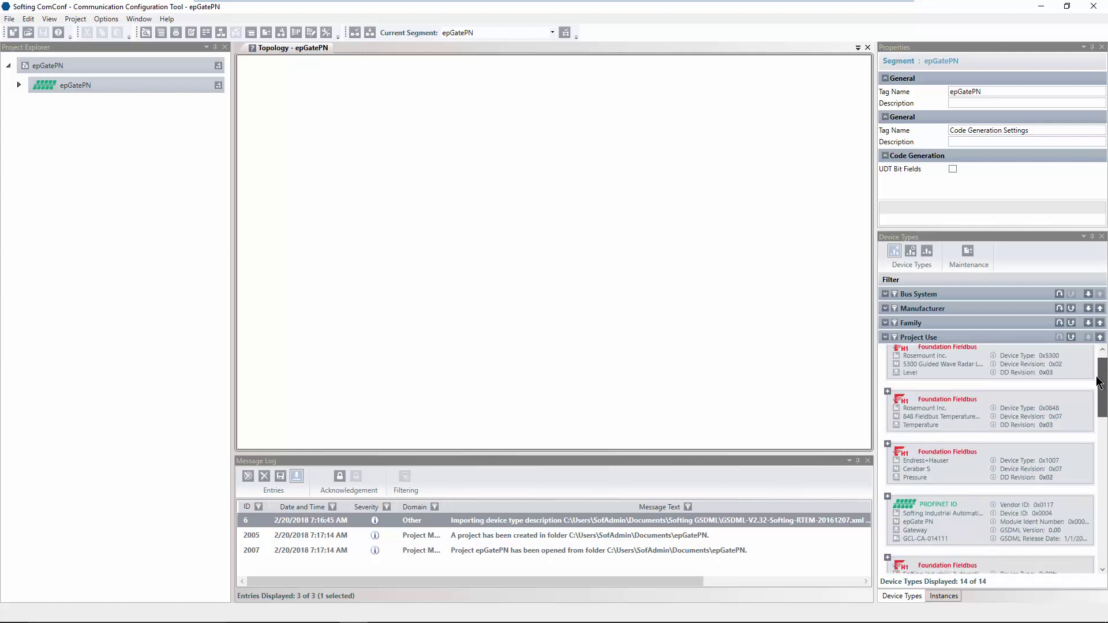
# Step: Add the epGate PN gateway with station name epgatepn and IP 192.168.0.100
pyautogui.click(950, 510)
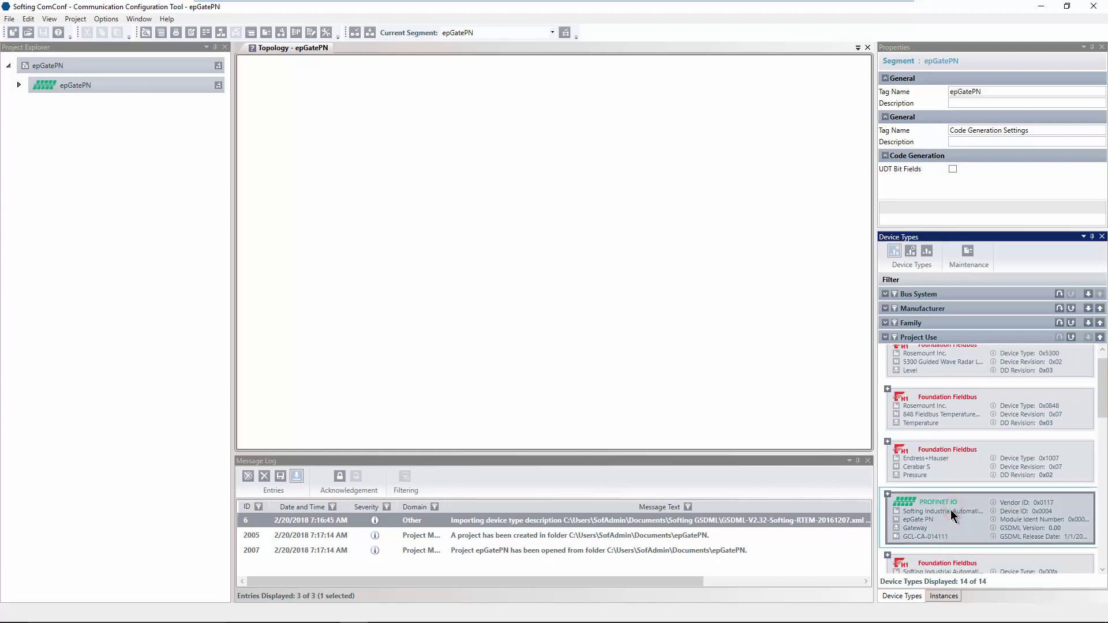
pyautogui.click(886, 494)
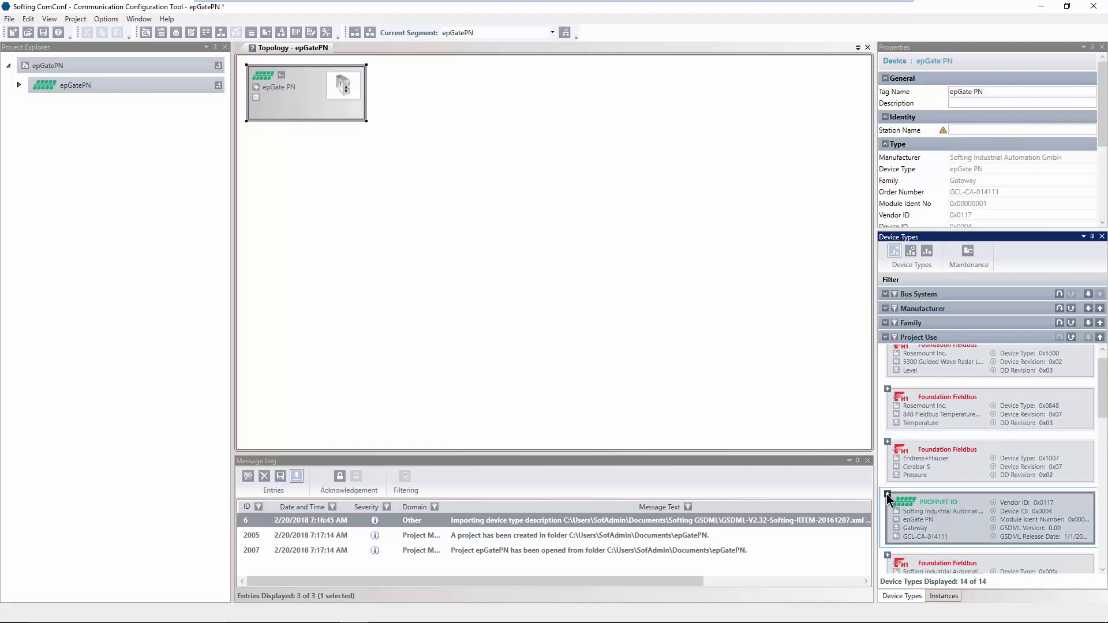
pyautogui.click(963, 129)
pyautogui.write('epgatepn')
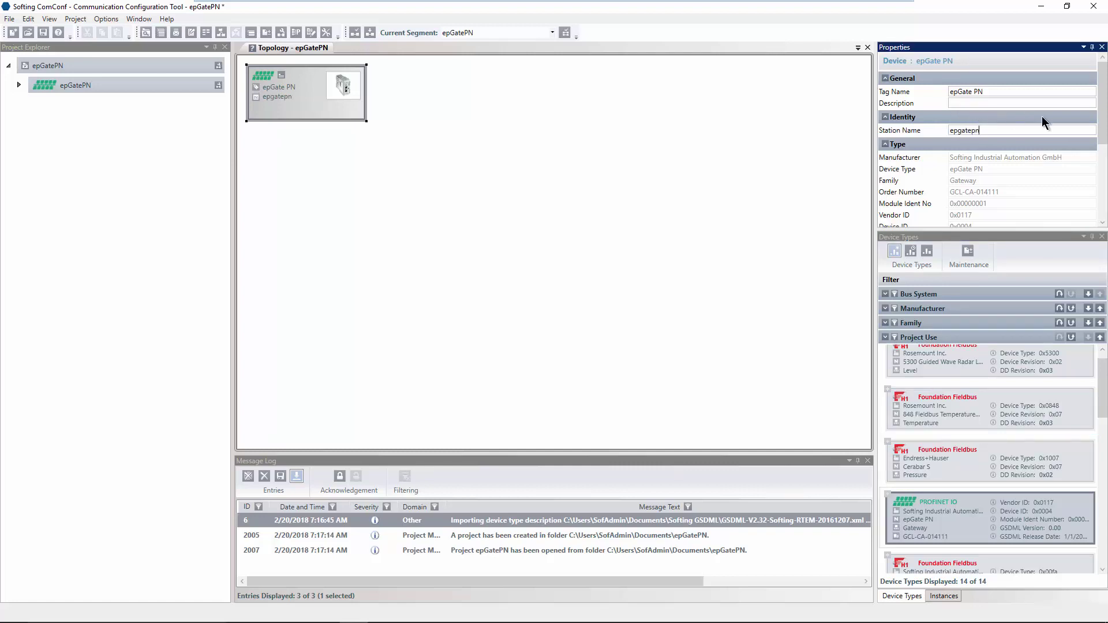
pyautogui.moveTo(1099, 116); pyautogui.dragTo(1102, 195)
pyautogui.click(1012, 147)
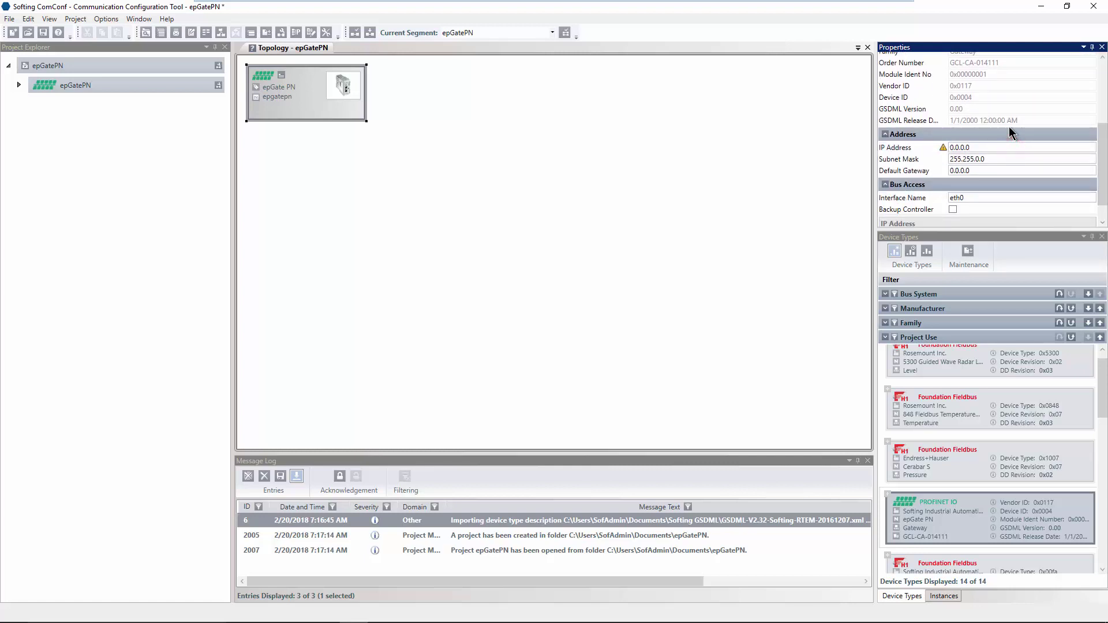
pyautogui.press('BackSpace')
pyautogui.press('BackSpace')
pyautogui.press('BackSpace')
pyautogui.write('10')
pyautogui.moveTo(1103, 378); pyautogui.dragTo(1102, 487)
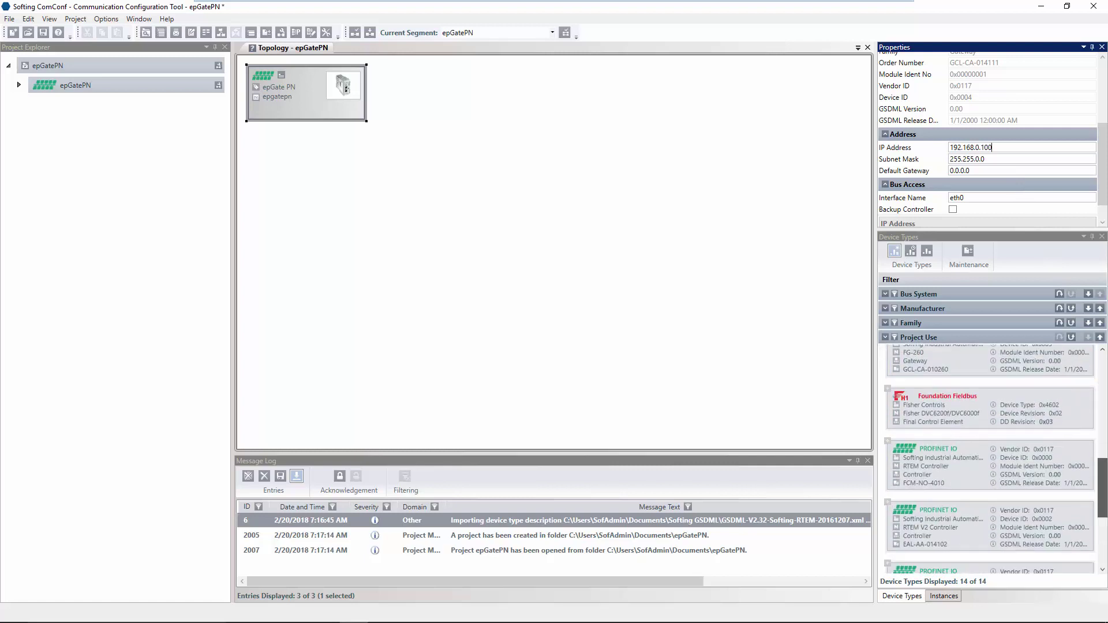
pyautogui.scroll(-3, 1012, 511)
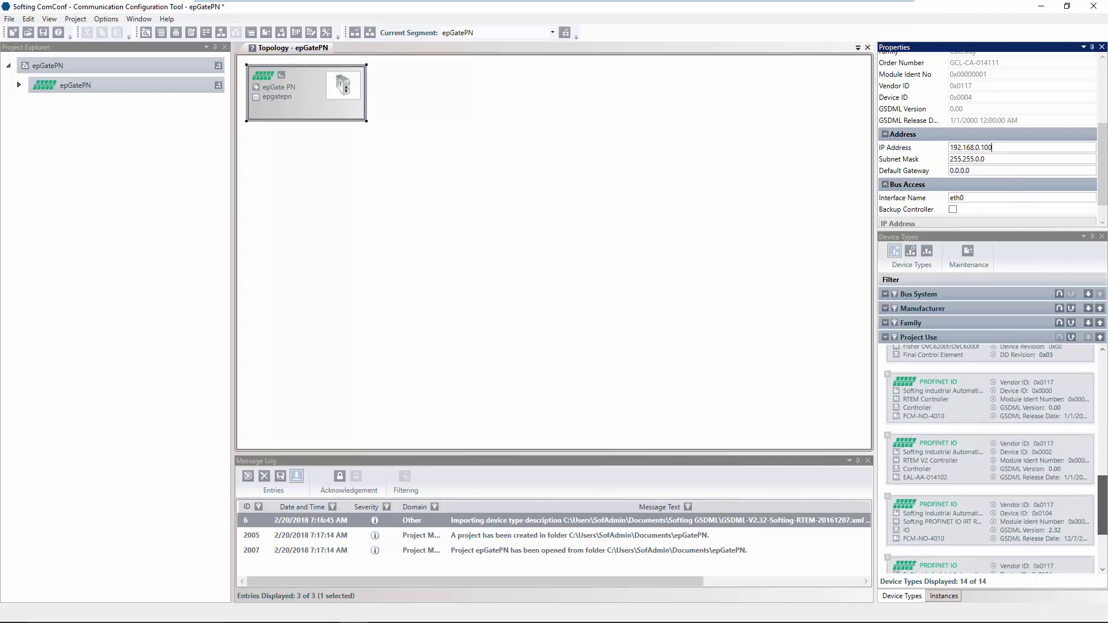
# Step: Add a Softing PROFINET IO device to the topology beside the gateway
pyautogui.moveTo(987, 513); pyautogui.dragTo(802, 367)
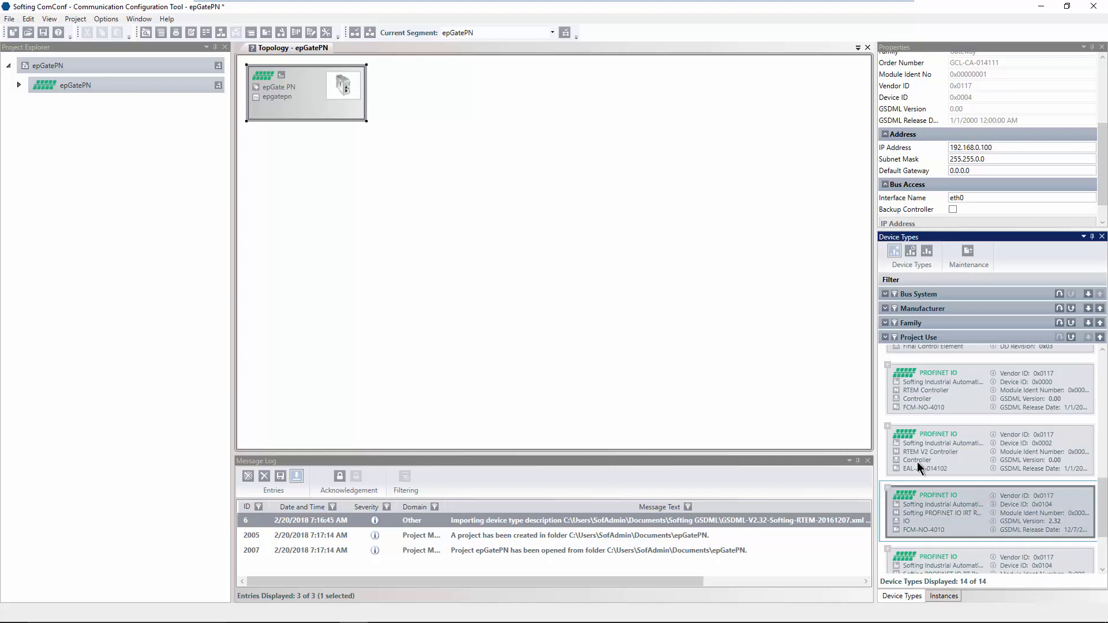
pyautogui.click(802, 367)
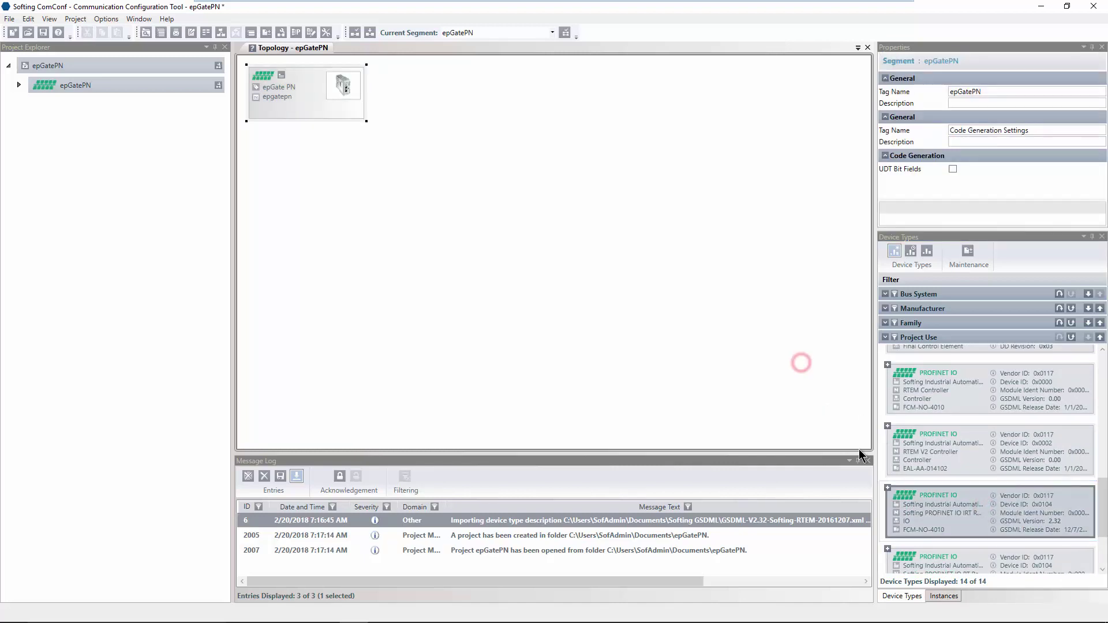
pyautogui.click(888, 489)
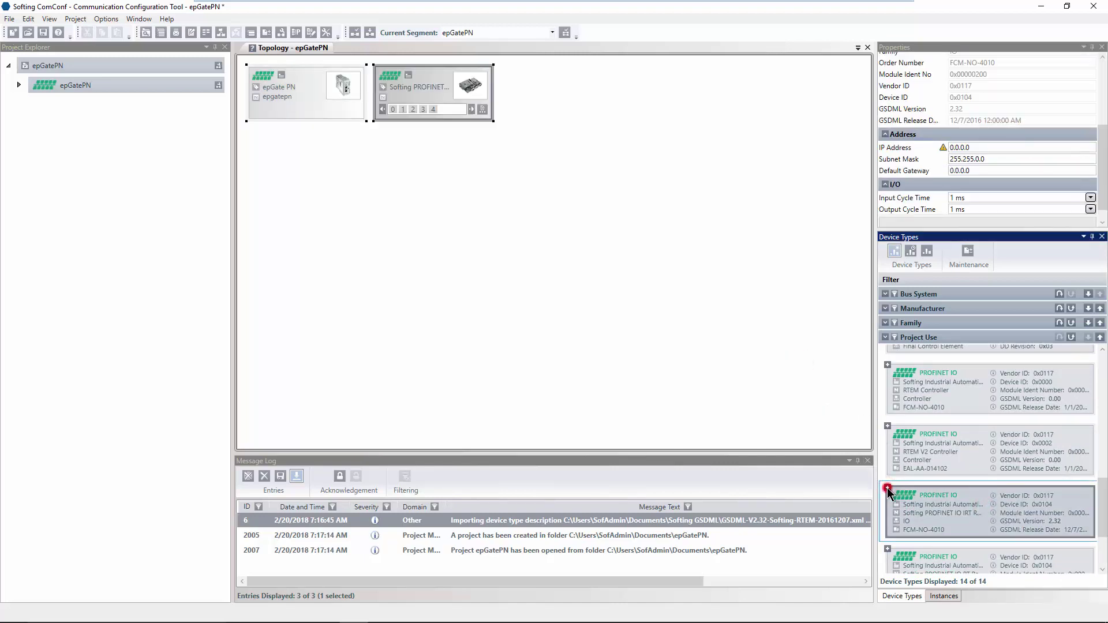
# Step: Add a second Softing PROFINET IO device below the gateway and wire the gateway to the right-hand device
pyautogui.click(887, 489)
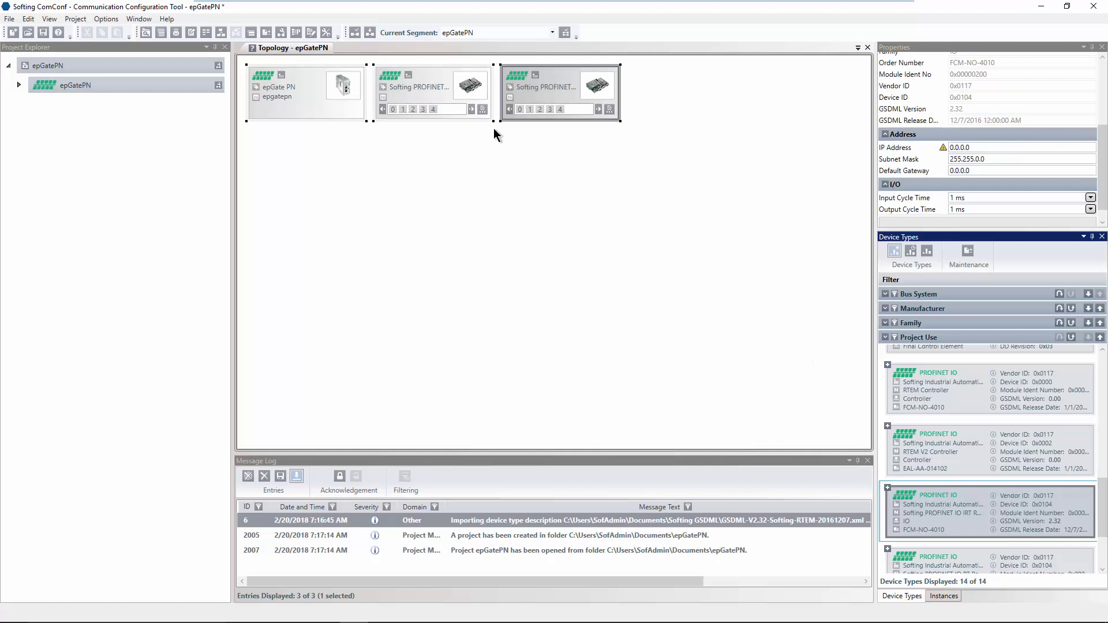
pyautogui.click(437, 84)
pyautogui.moveTo(437, 84); pyautogui.dragTo(444, 150)
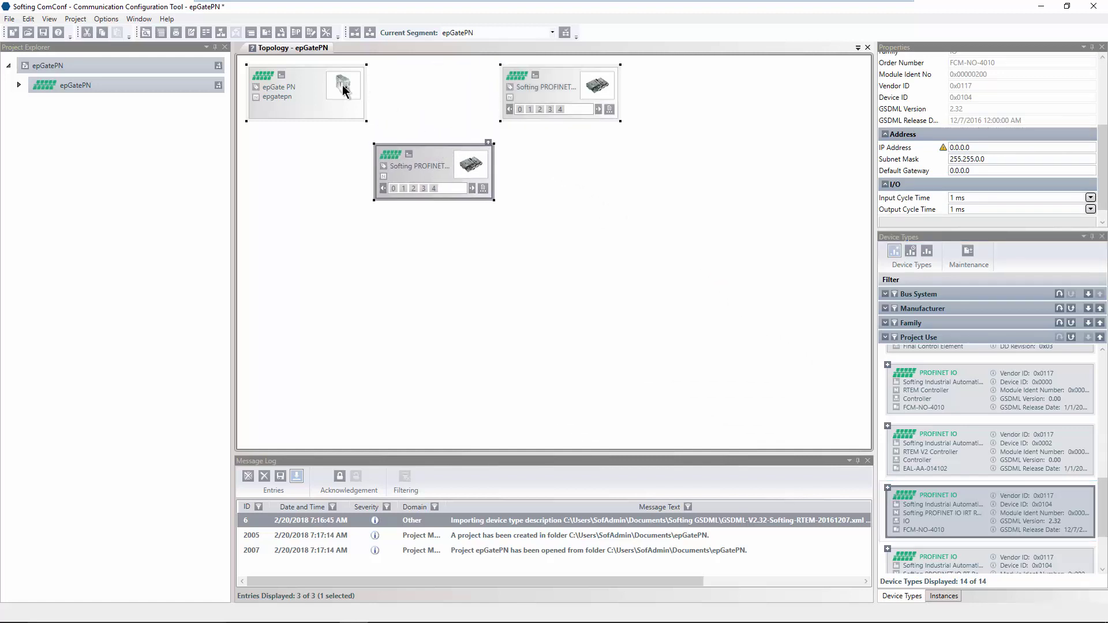
pyautogui.click(305, 76)
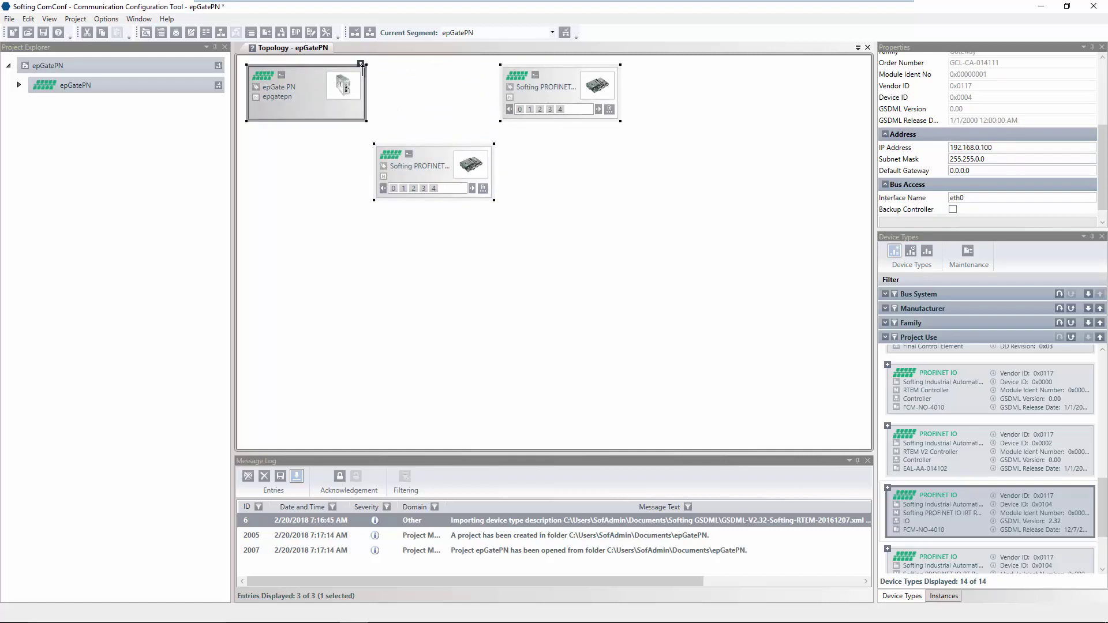
pyautogui.moveTo(364, 65); pyautogui.dragTo(523, 102)
# Step: Add a connector point on the connection line and wire the lower device to it
pyautogui.click(441, 93)
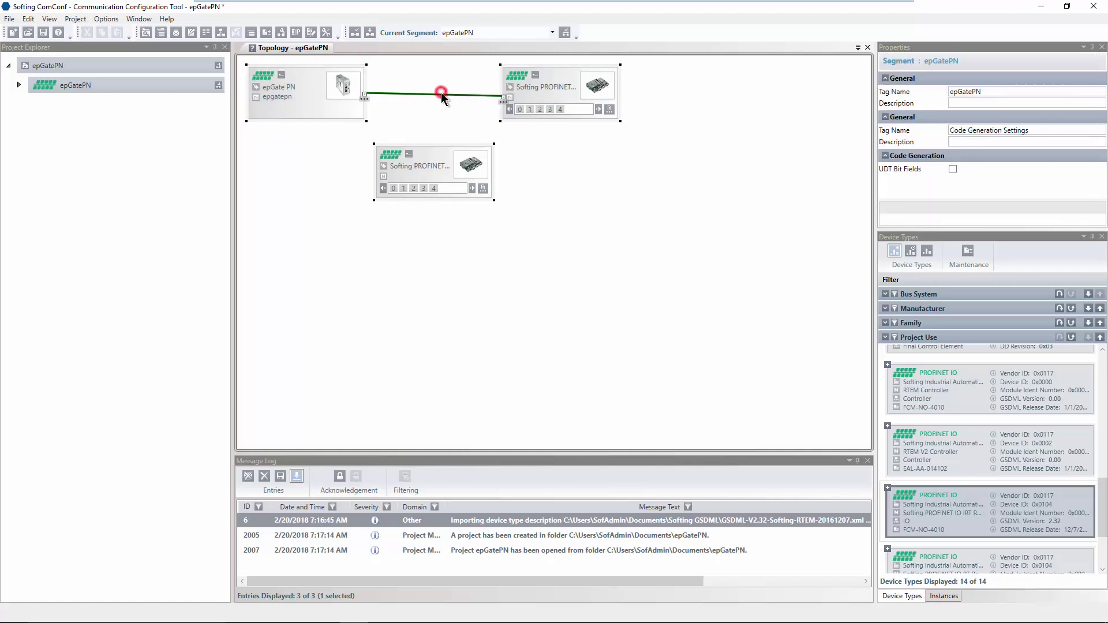
pyautogui.rightClick(441, 92)
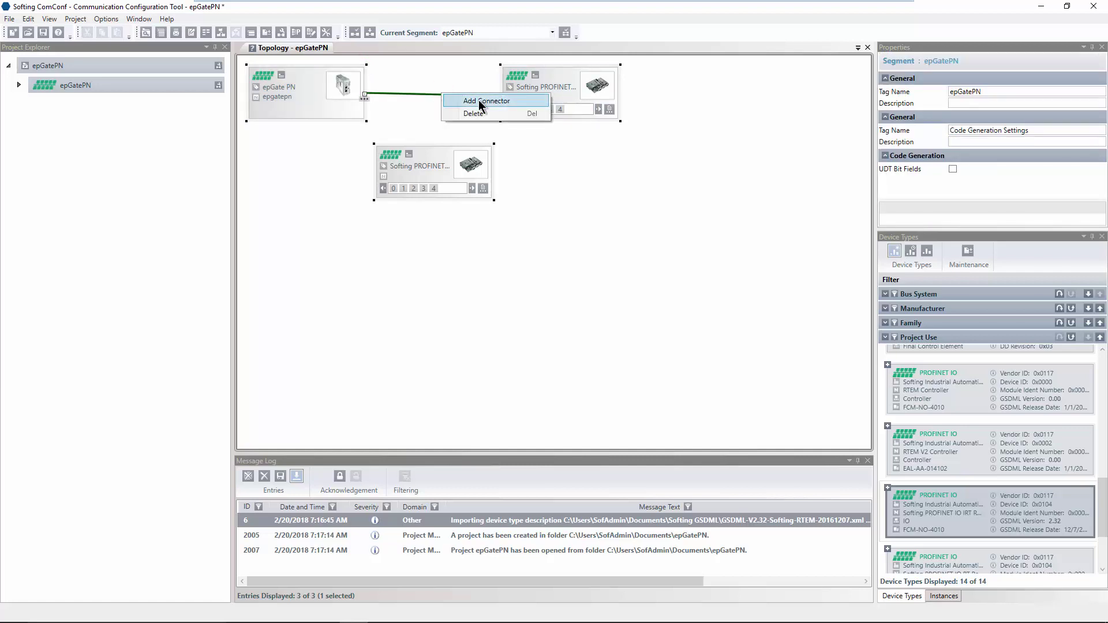
pyautogui.click(434, 158)
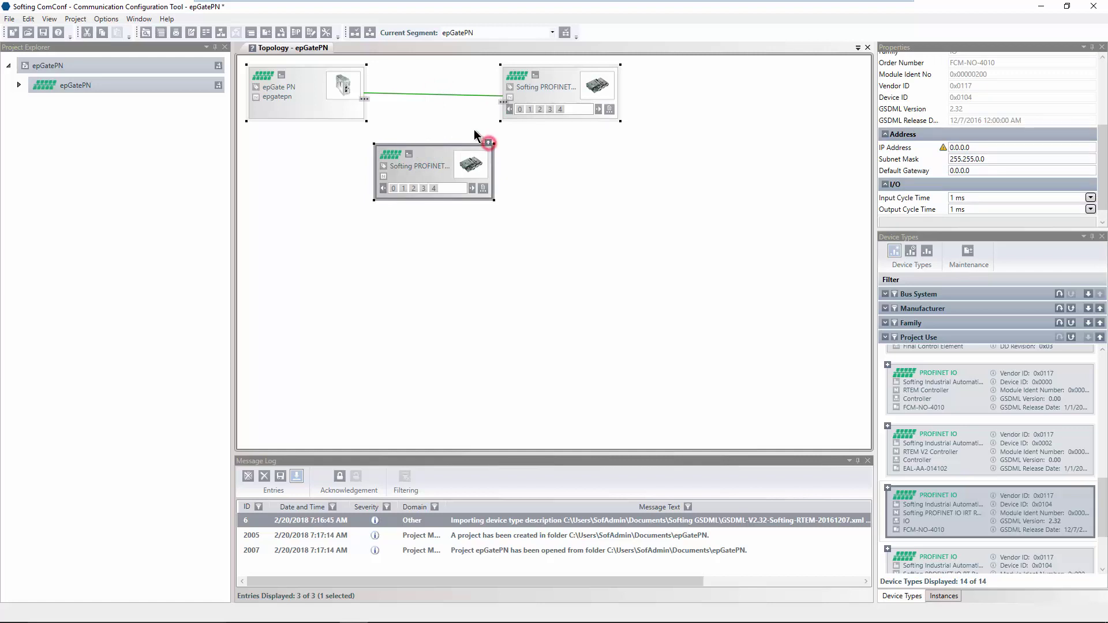
pyautogui.moveTo(489, 143); pyautogui.dragTo(441, 93)
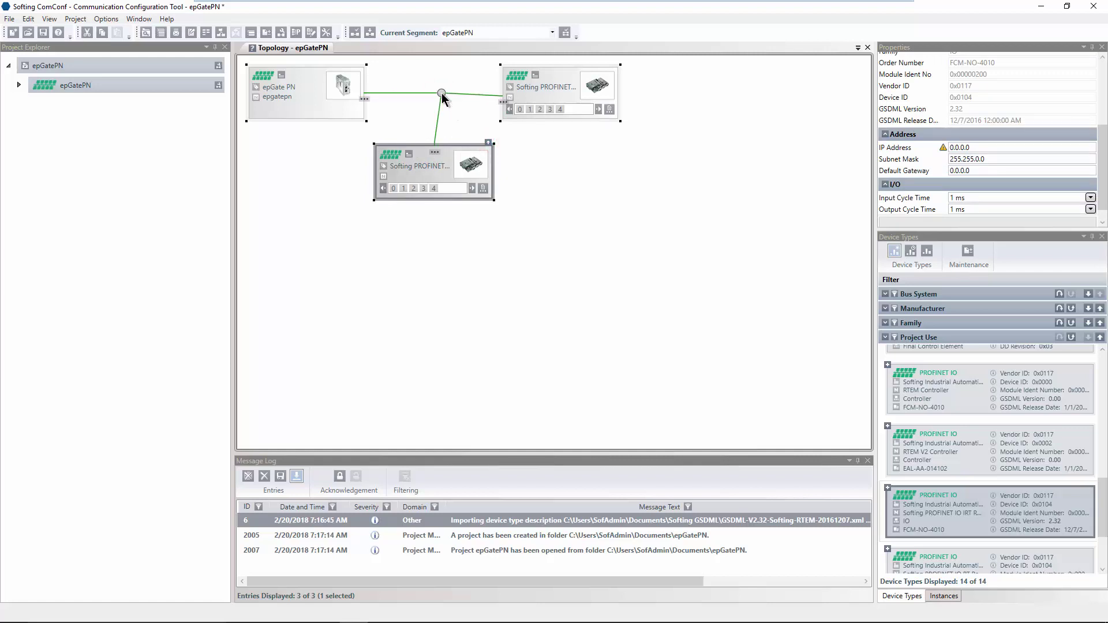
# Step: Set the lower device's station name and IP address in Properties
pyautogui.click(974, 147)
pyautogui.write('192.168')
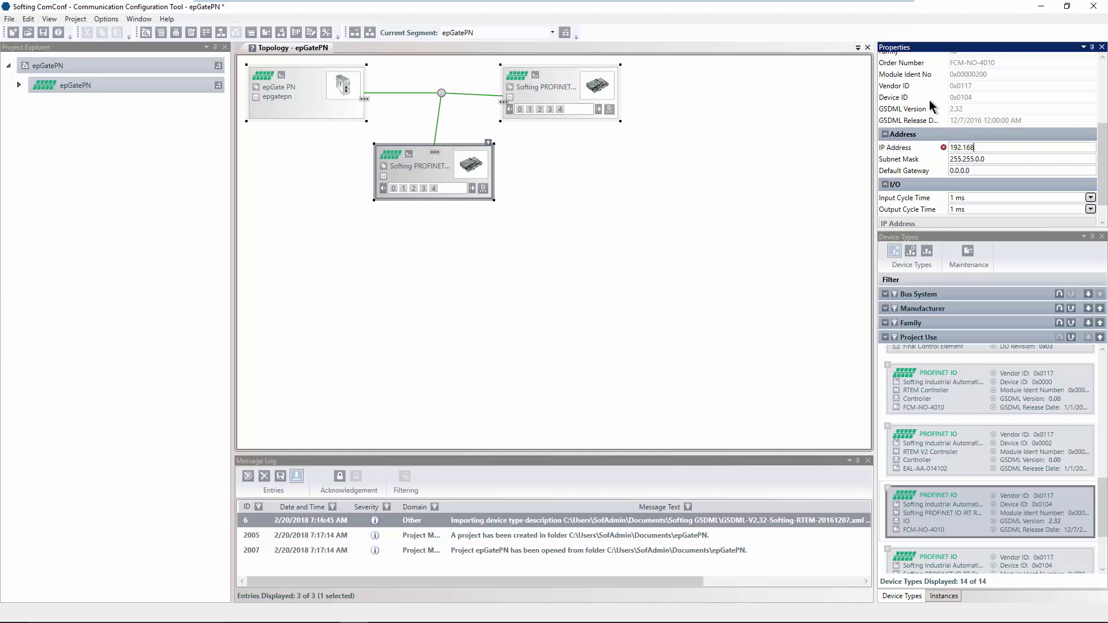
pyautogui.write('.0.2')
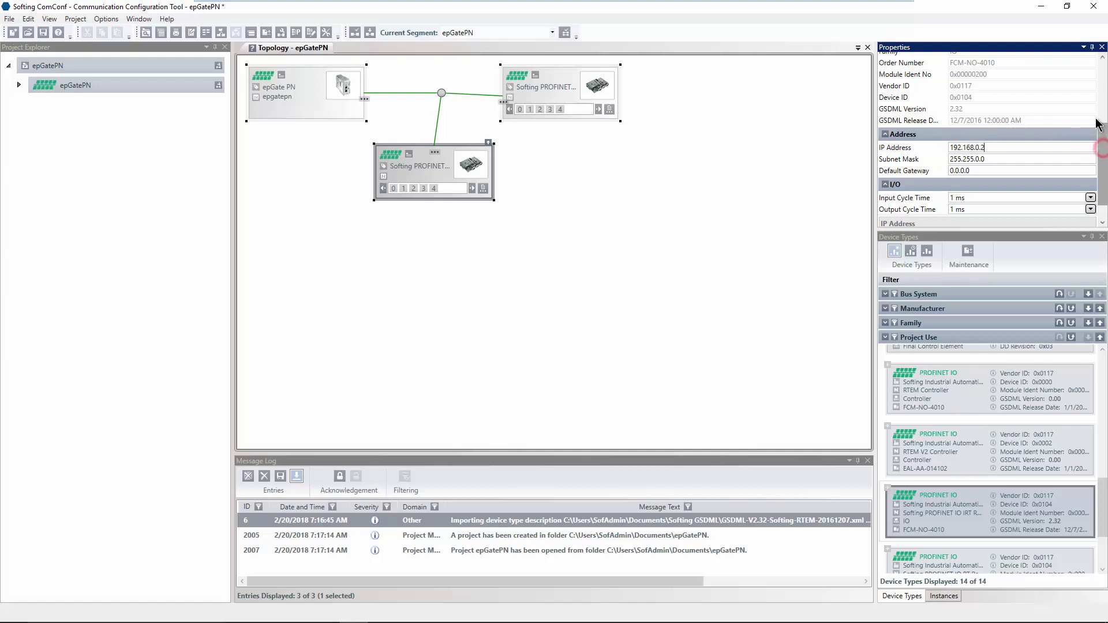
pyautogui.scroll(3, 1074, 130)
pyautogui.click(1036, 111)
pyautogui.write('rt')
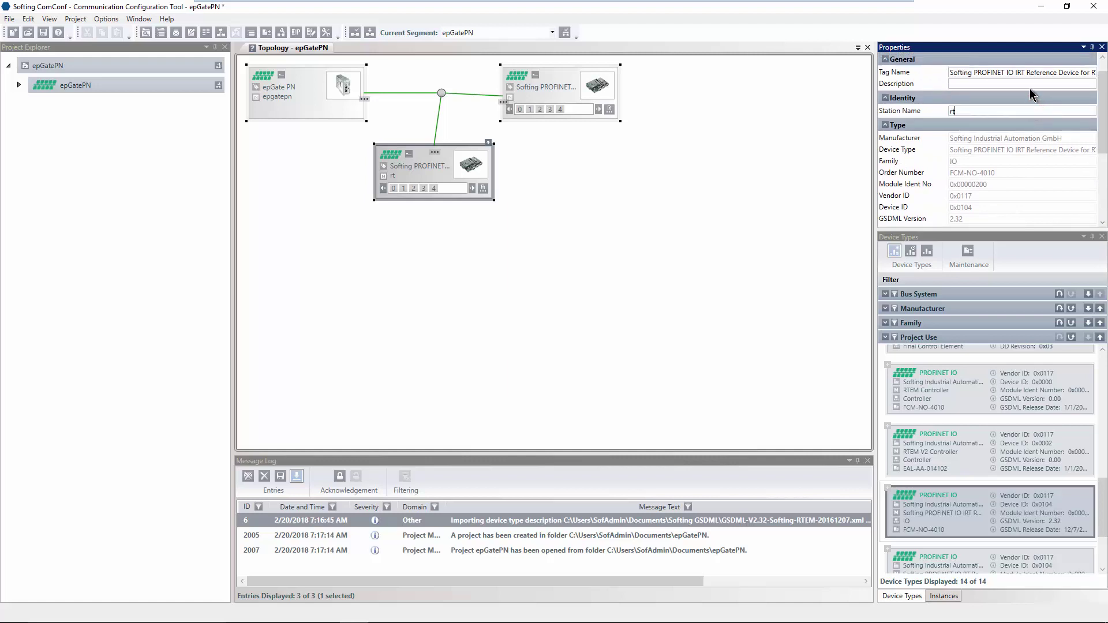
pyautogui.write('em2')
# Step: Name the top-right device rtem3 with IP address 192.168.0.3
pyautogui.click(560, 73)
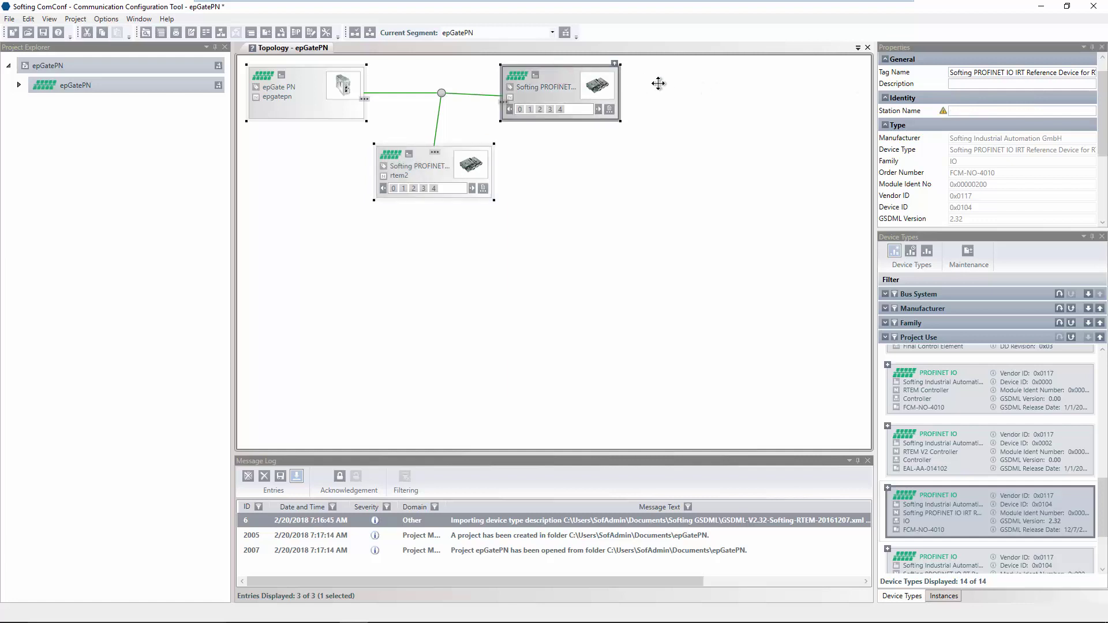
pyautogui.click(962, 111)
pyautogui.write('rtem3')
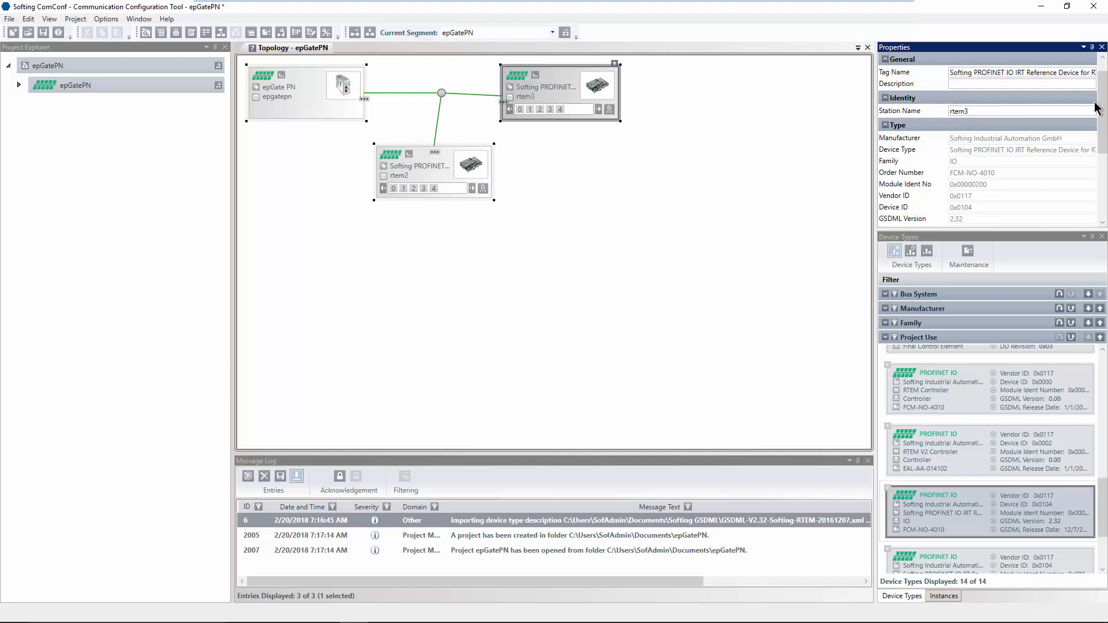
pyautogui.moveTo(1101, 107); pyautogui.dragTo(1104, 175)
pyautogui.click(977, 157)
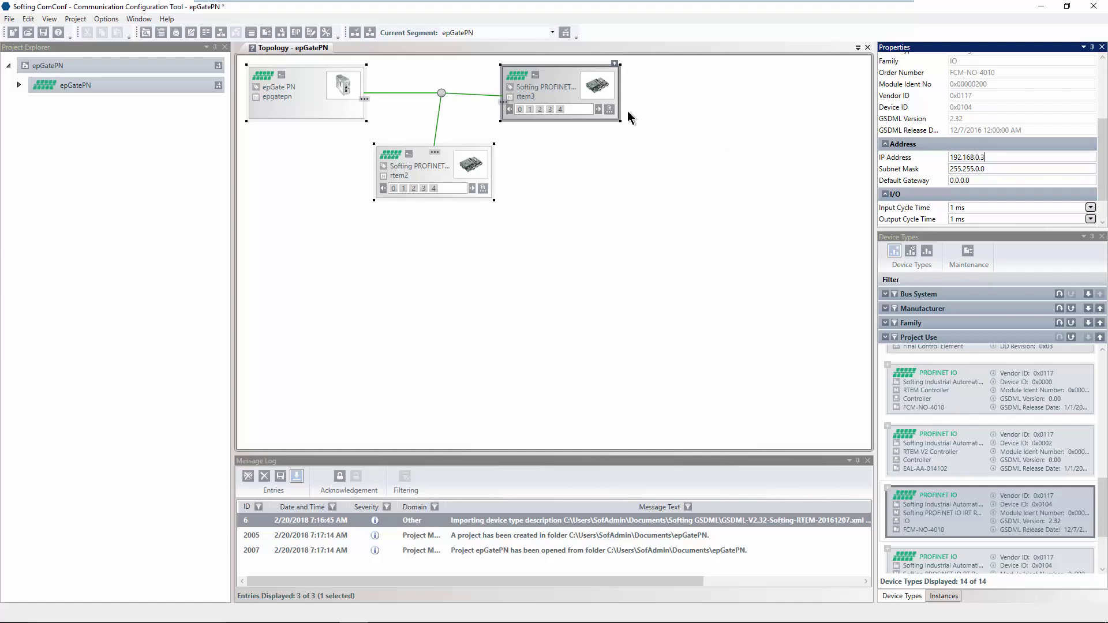
# Step: In rtem3's module management, filter the module list to Special Modules
pyautogui.click(612, 109)
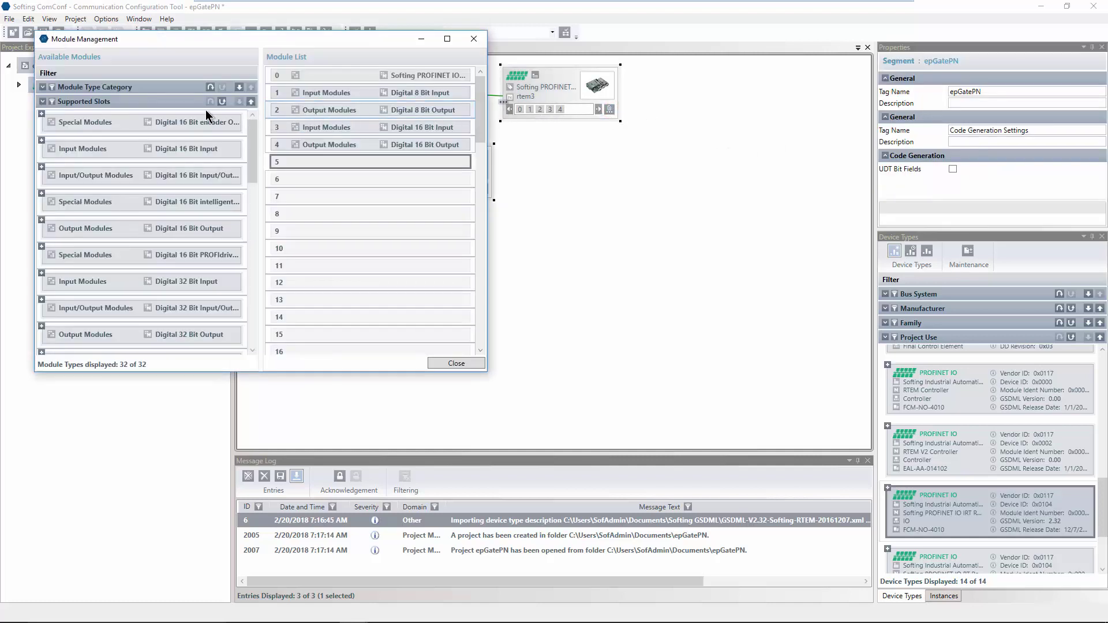
pyautogui.click(42, 87)
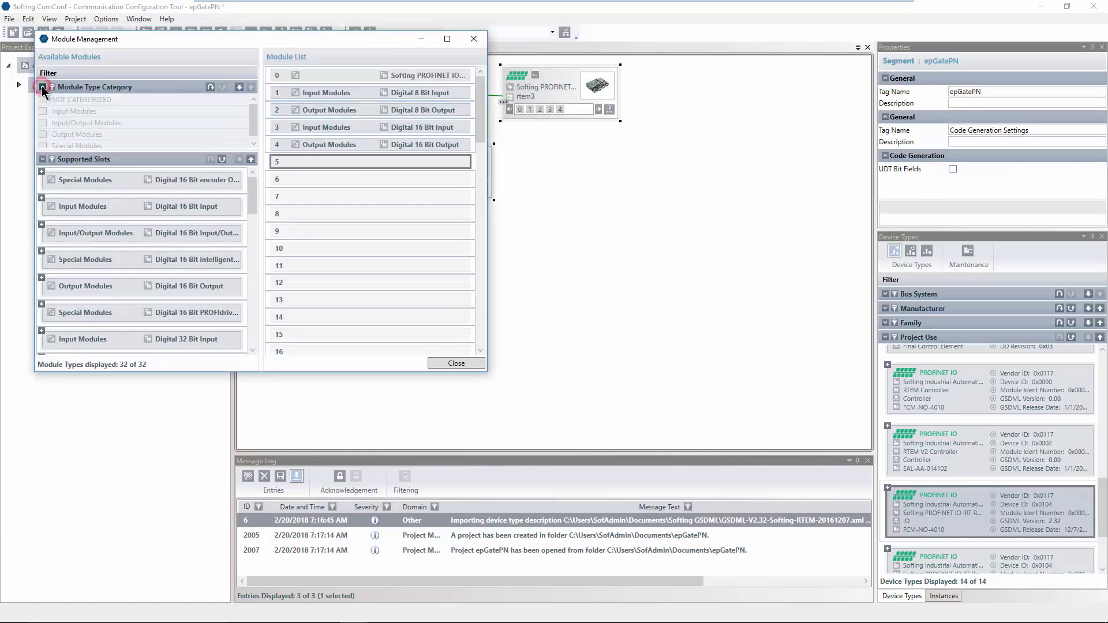
pyautogui.click(51, 88)
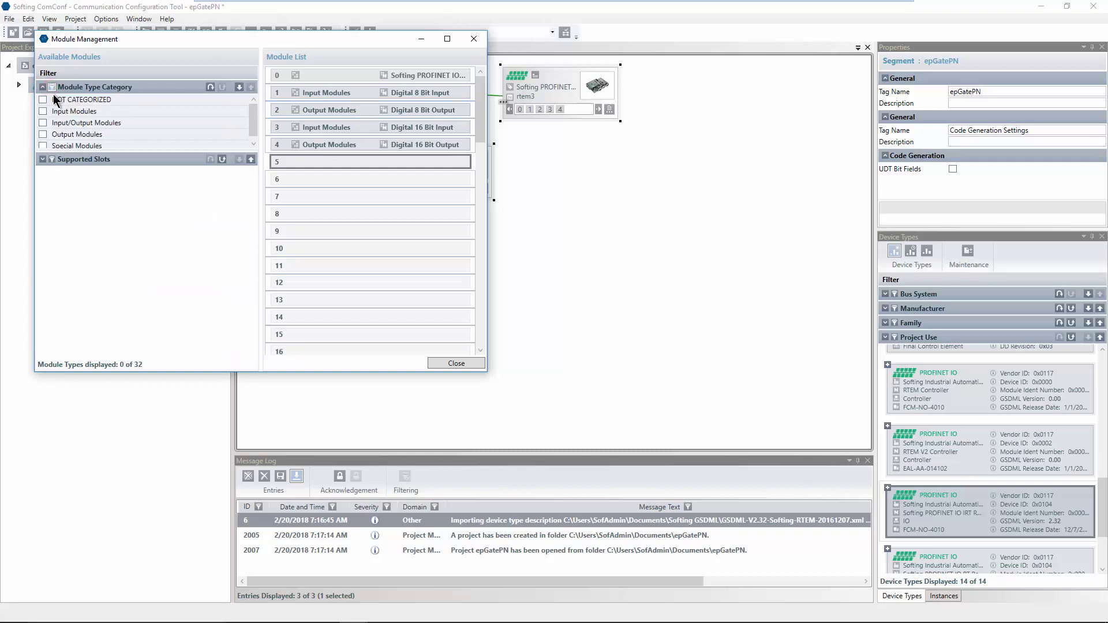
pyautogui.click(42, 143)
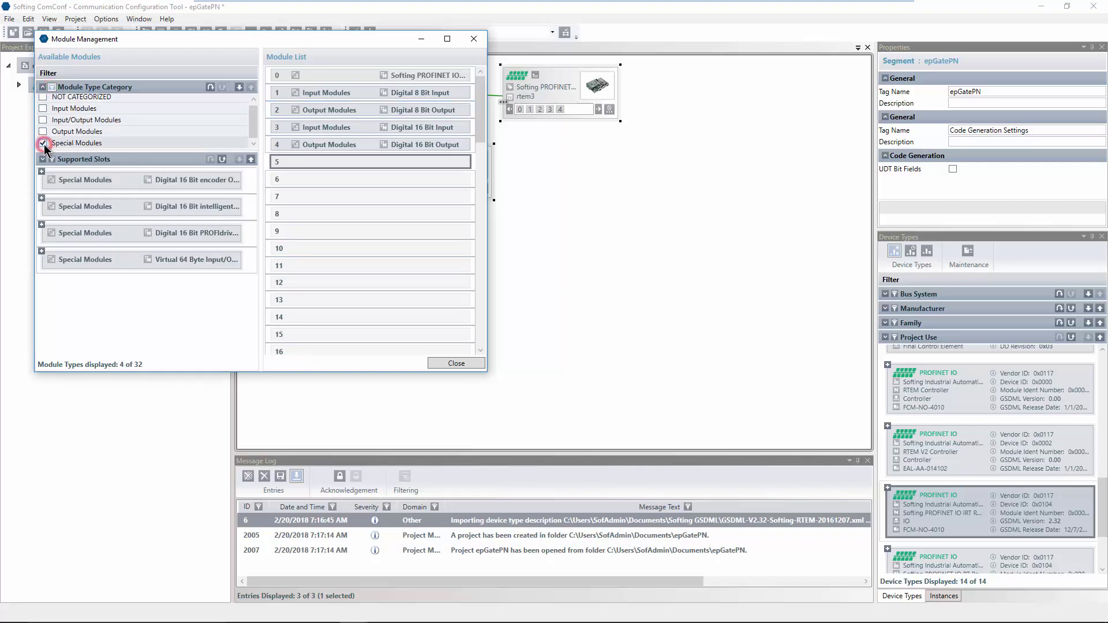
pyautogui.click(42, 159)
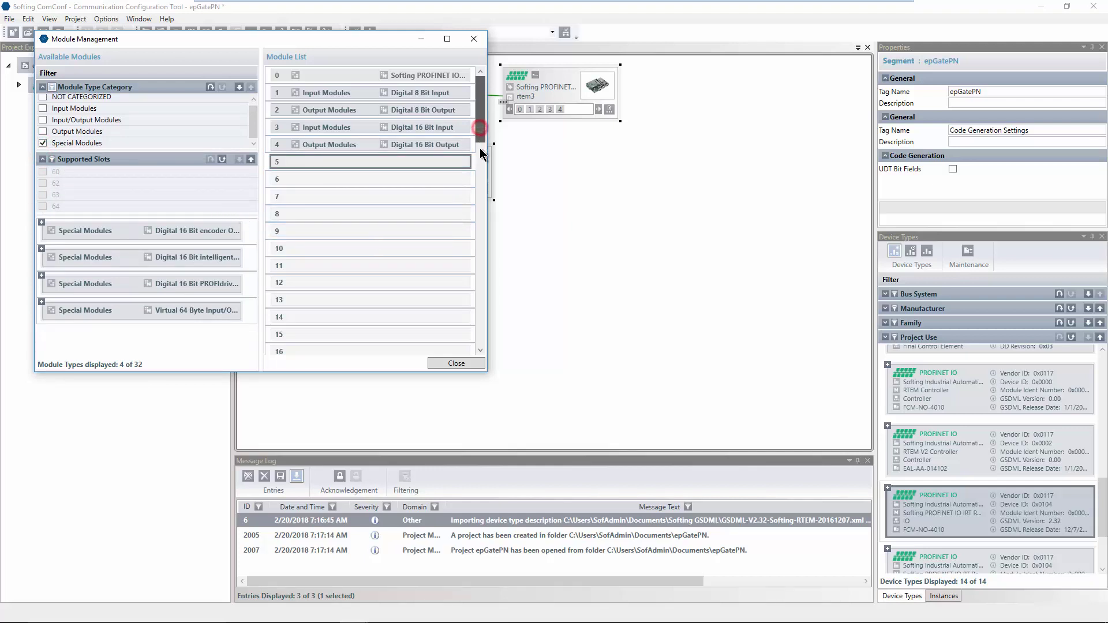
pyautogui.scroll(-2, 476, 200)
pyautogui.scroll(-5, 476, 199)
pyautogui.scroll(-2, 476, 237)
pyautogui.scroll(-3, 477, 278)
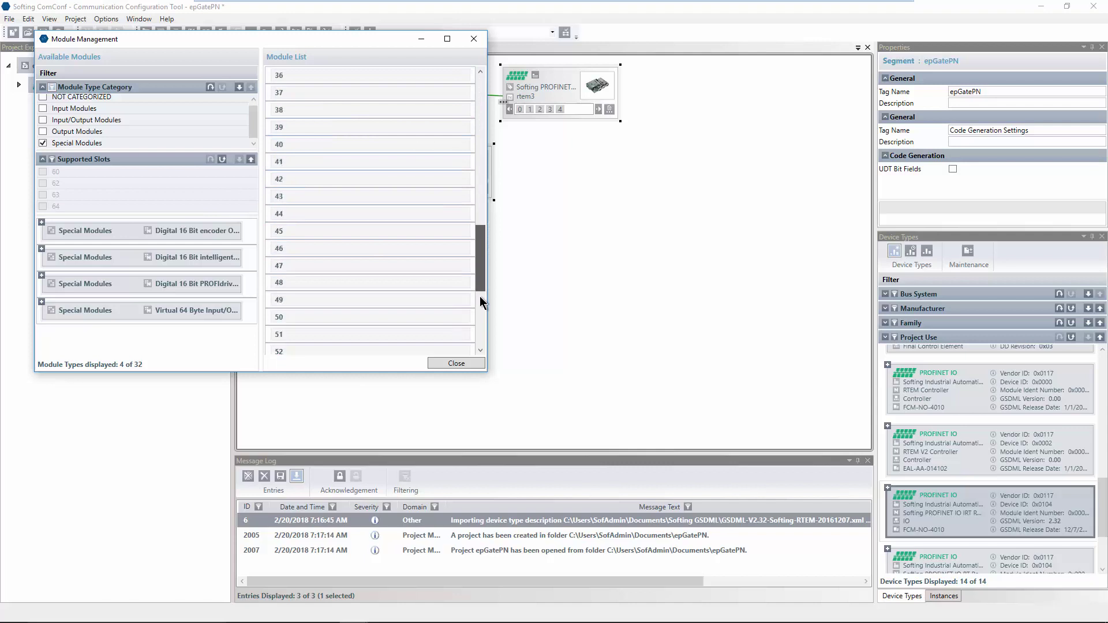
pyautogui.scroll(-2, 480, 297)
pyautogui.scroll(-3, 476, 324)
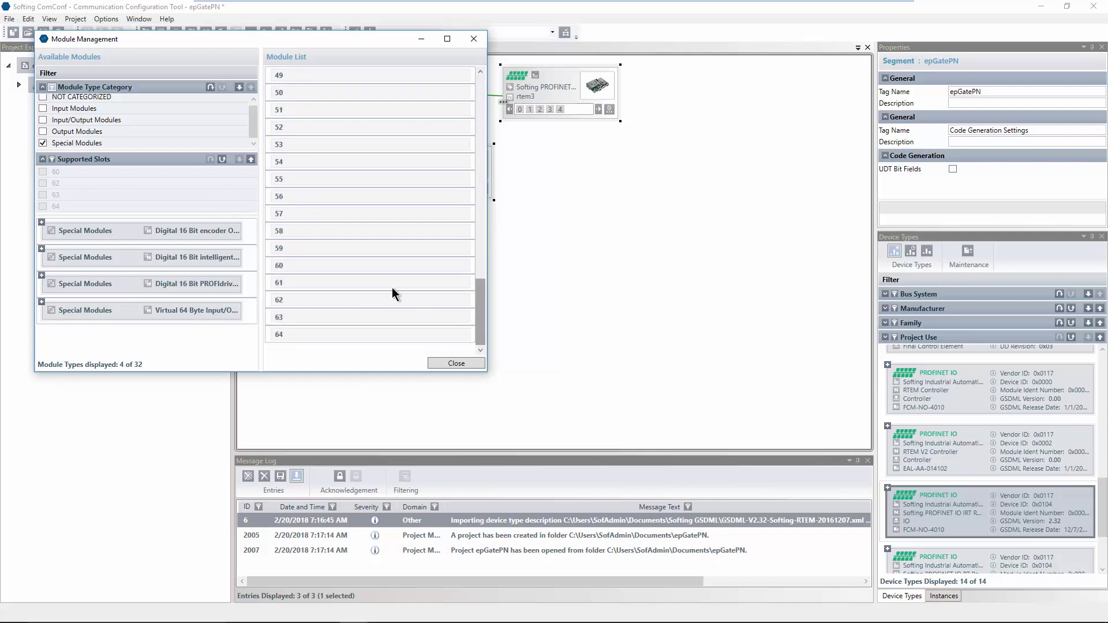
# Step: Place the 16-bit encoder module in slot 63 and the 16-bit drive module in slot 62, then close
pyautogui.moveTo(104, 232); pyautogui.dragTo(289, 267)
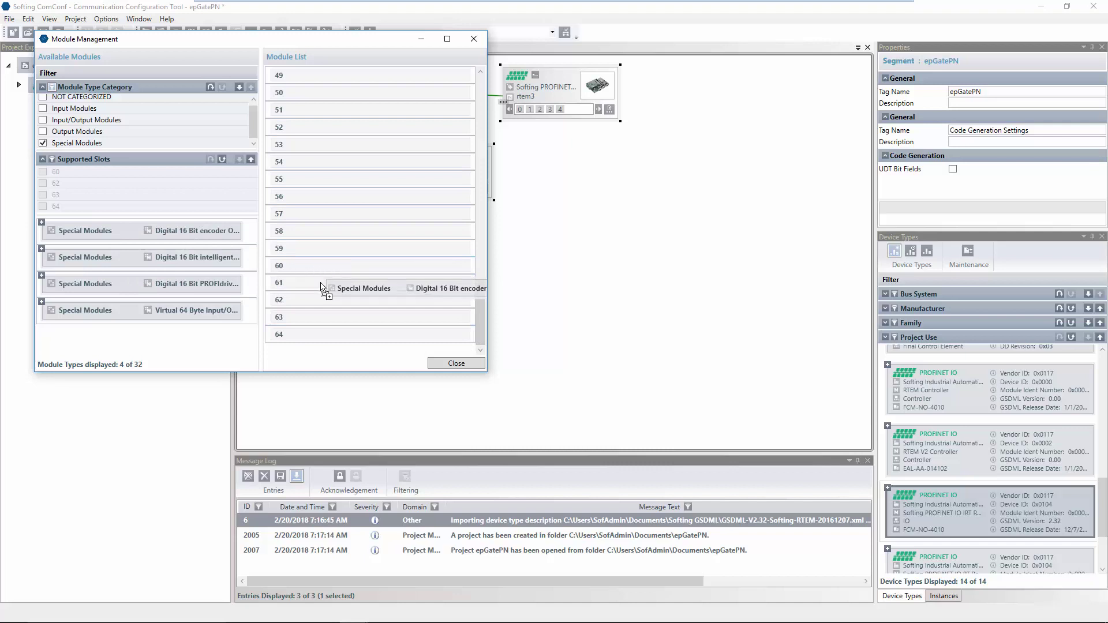
pyautogui.moveTo(288, 266)
pyautogui.mouseDown()
pyautogui.moveTo(319, 297)
pyautogui.moveTo(318, 324)
pyautogui.mouseUp()
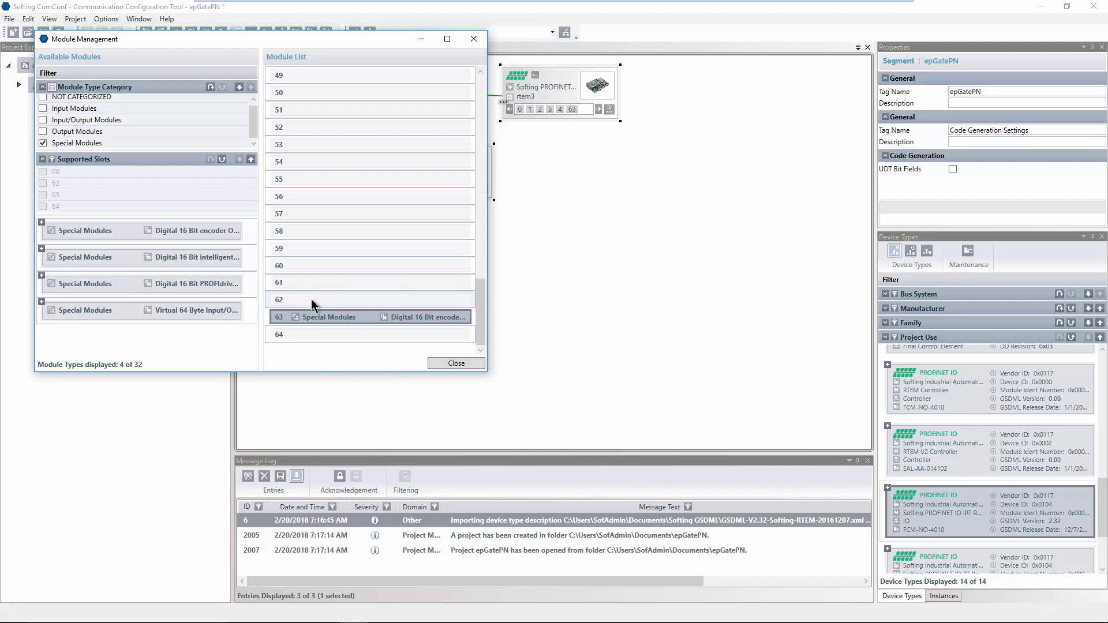
pyautogui.moveTo(142, 257)
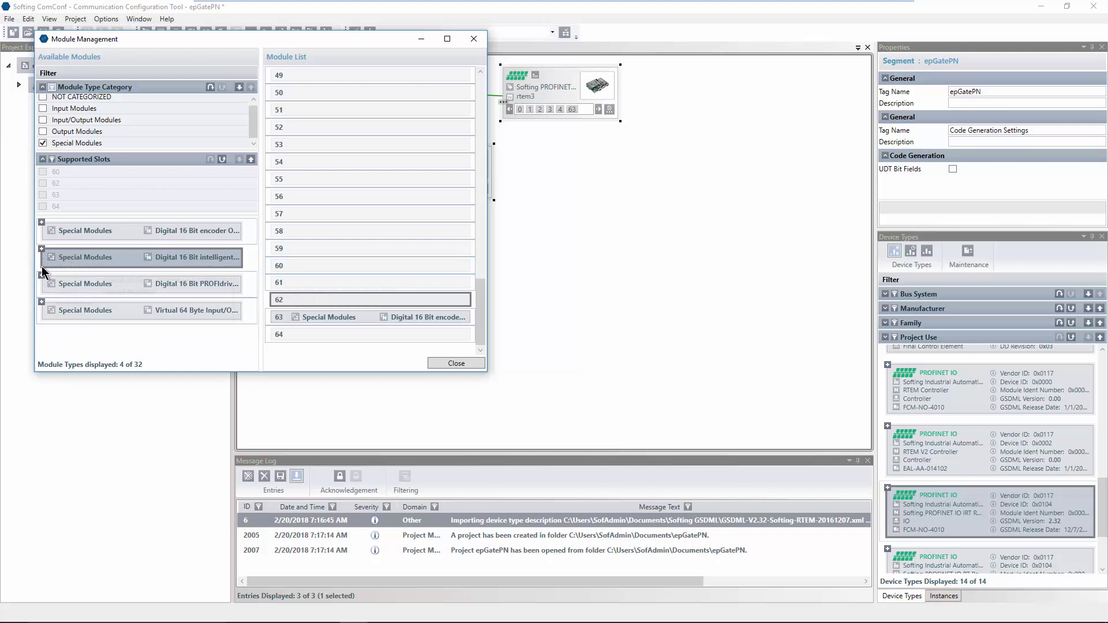
pyautogui.click(41, 276)
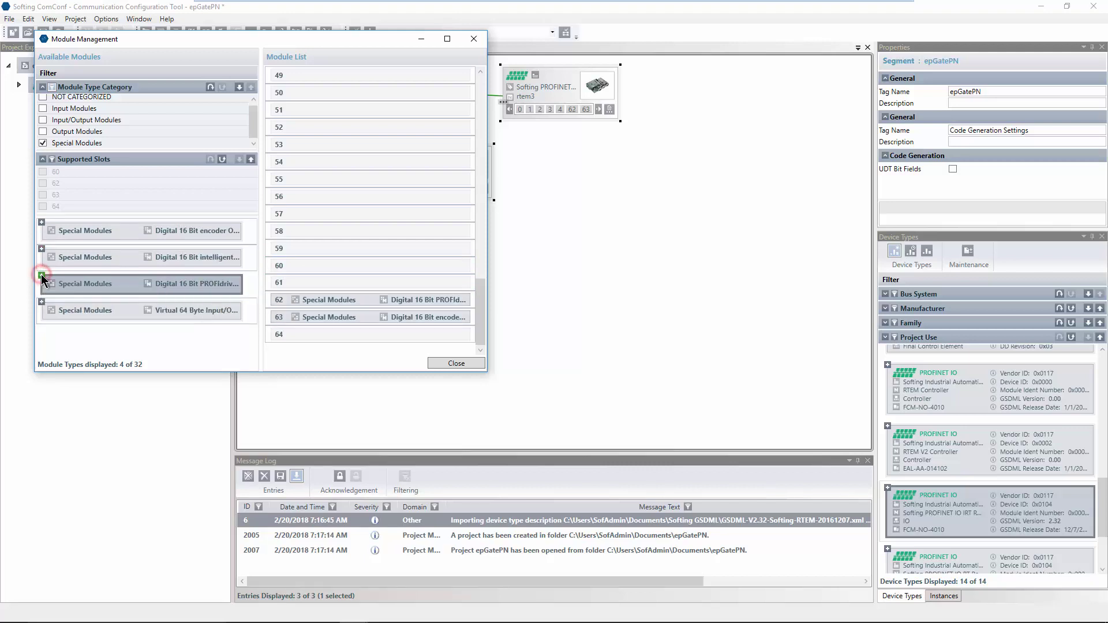
pyautogui.click(447, 361)
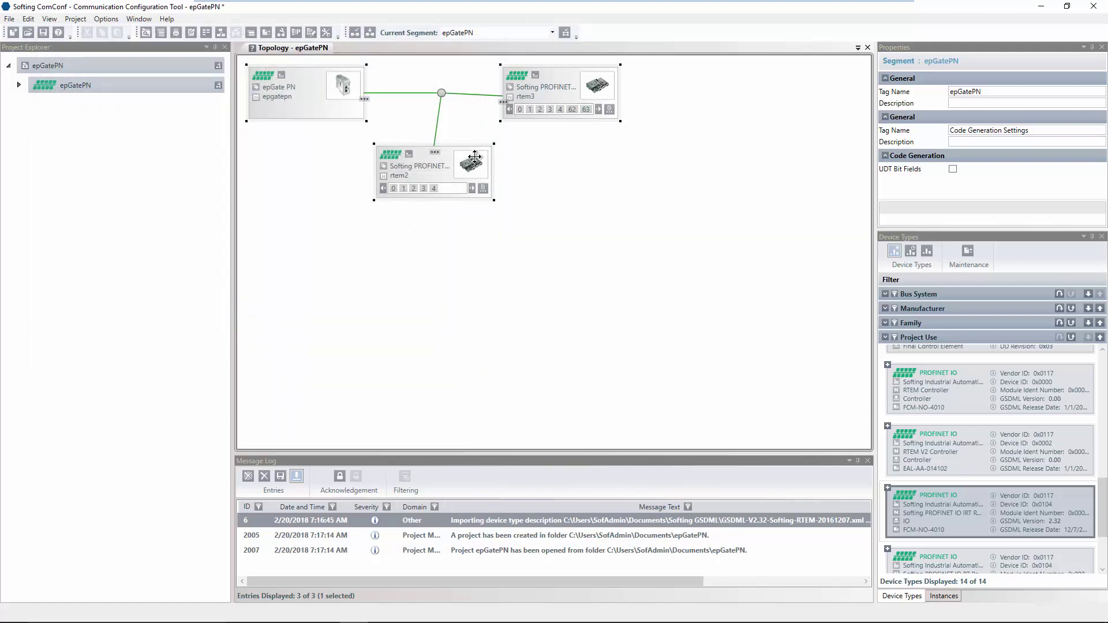
# Step: Enable 'Prevent processing of cyclic data' for rtem2's Slot 1 common sample parameter and return to the topology
pyautogui.doubleClick(412, 155)
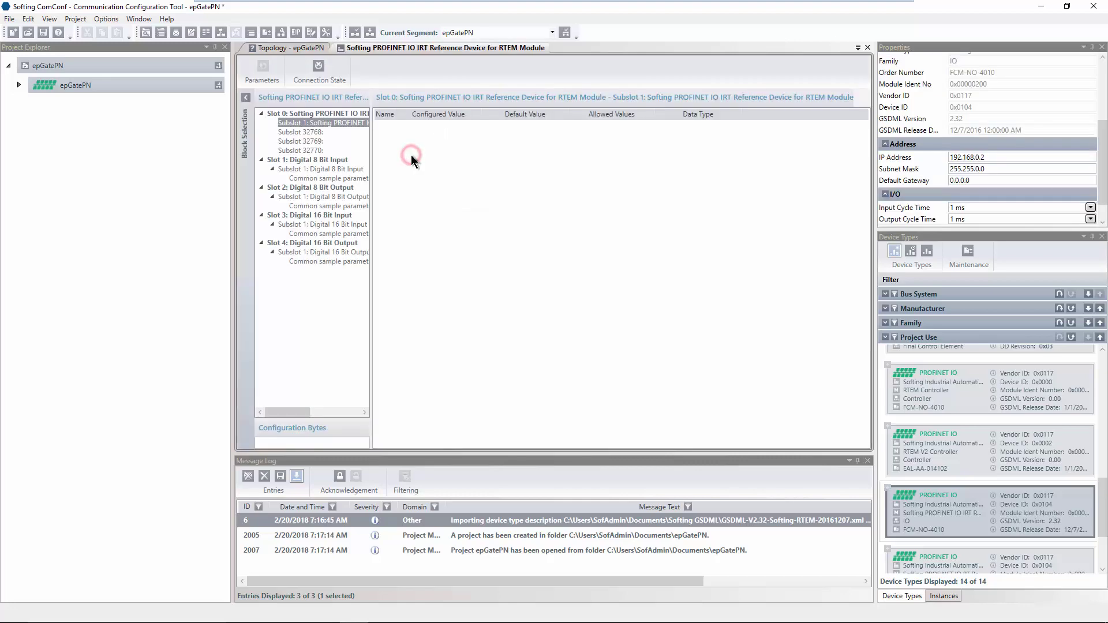
pyautogui.click(229, 143)
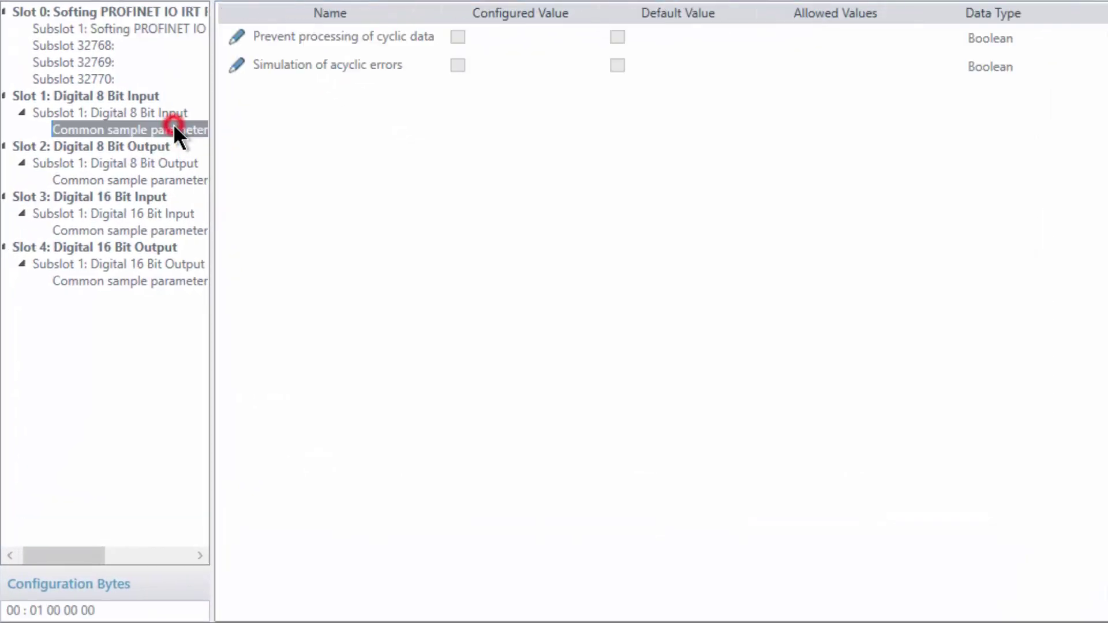
pyautogui.click(457, 37)
pyautogui.click(458, 37)
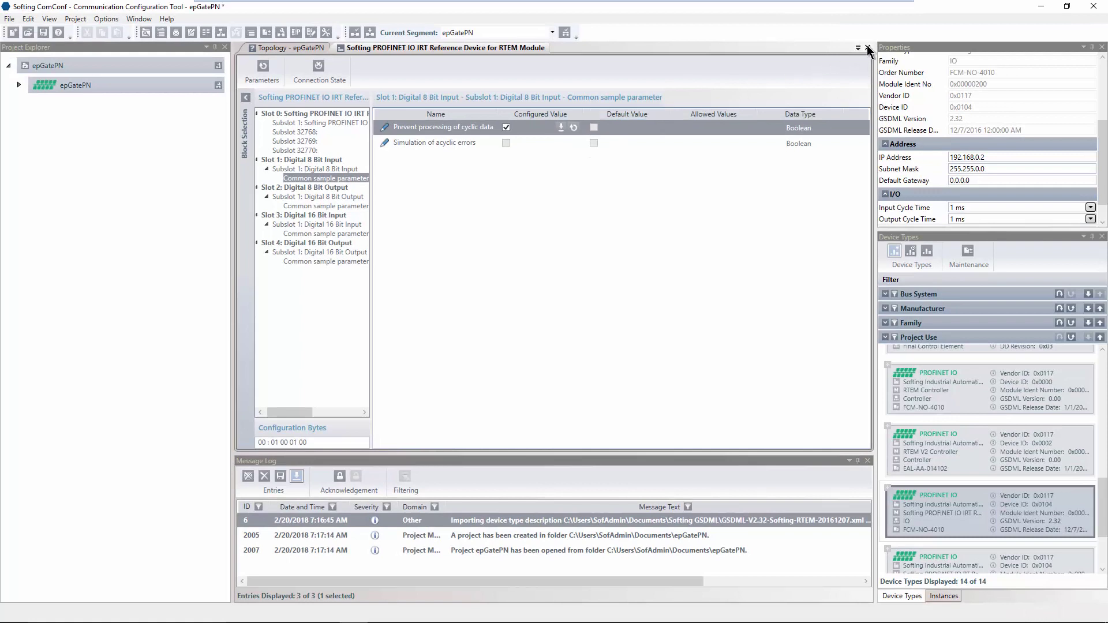
pyautogui.click(867, 48)
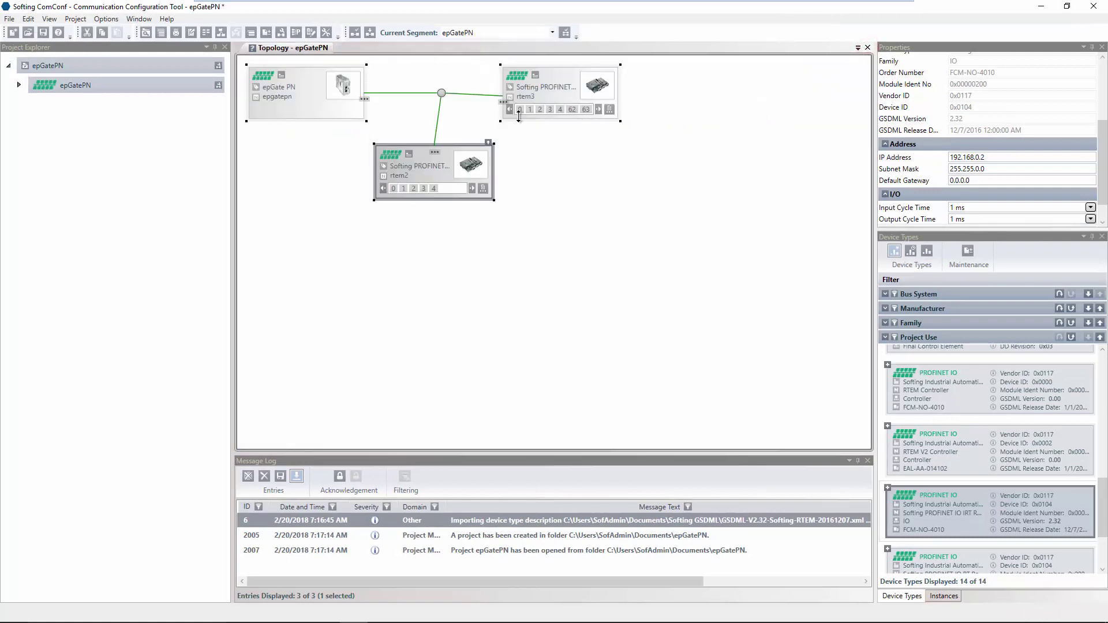
# Step: Generate code for the epGatePN segment with the Build current segment command
pyautogui.click(356, 32)
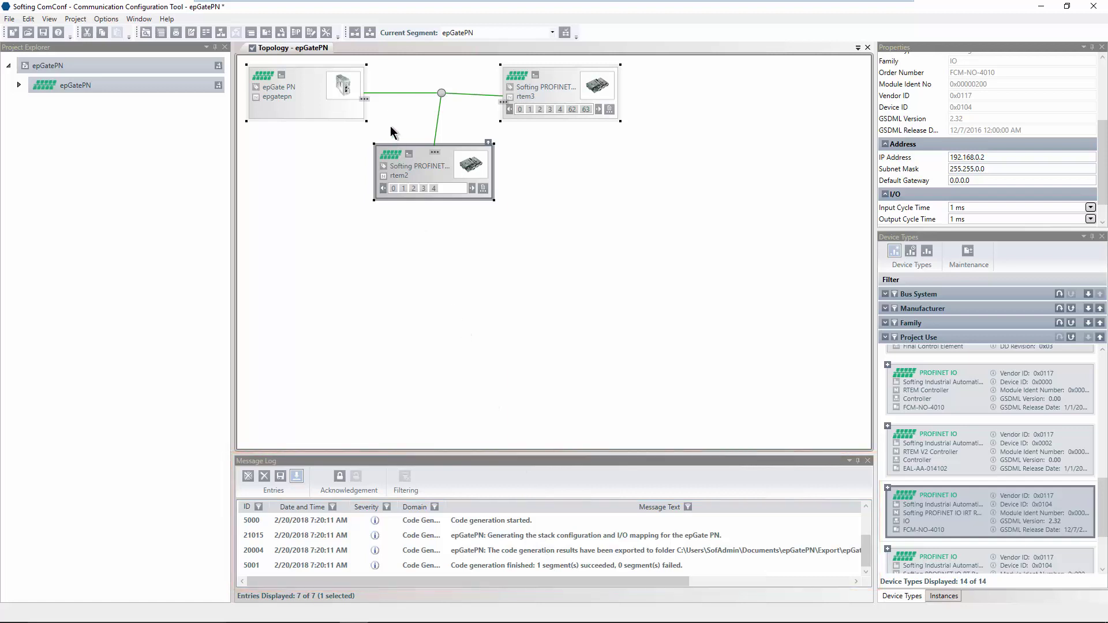
# Step: Download the segment to the found physical epGate PN controller
pyautogui.click(370, 34)
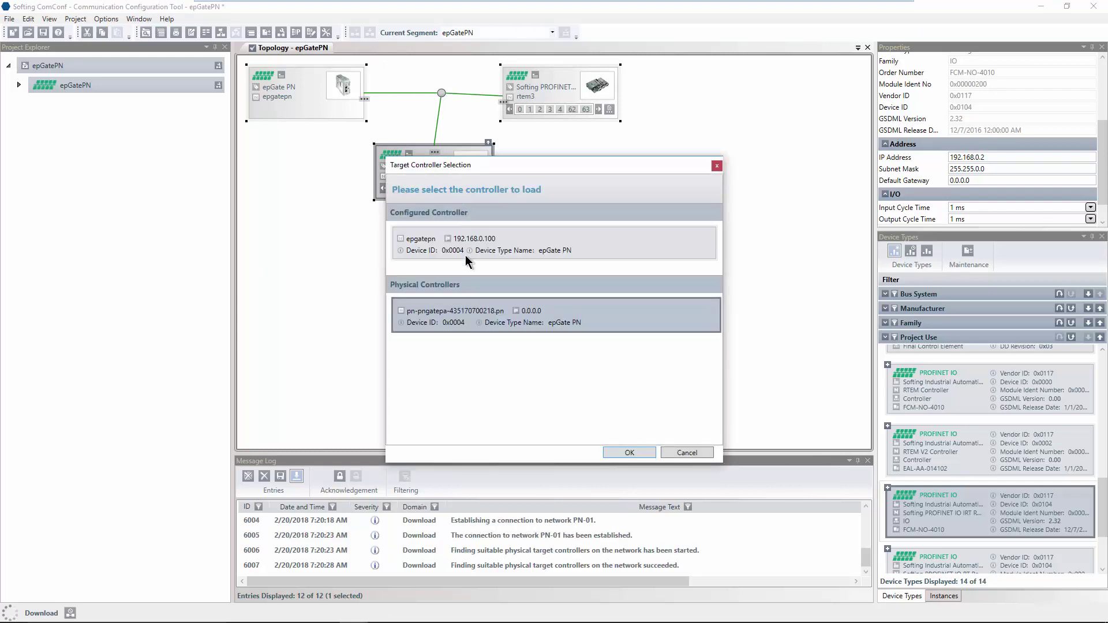
pyautogui.click(630, 451)
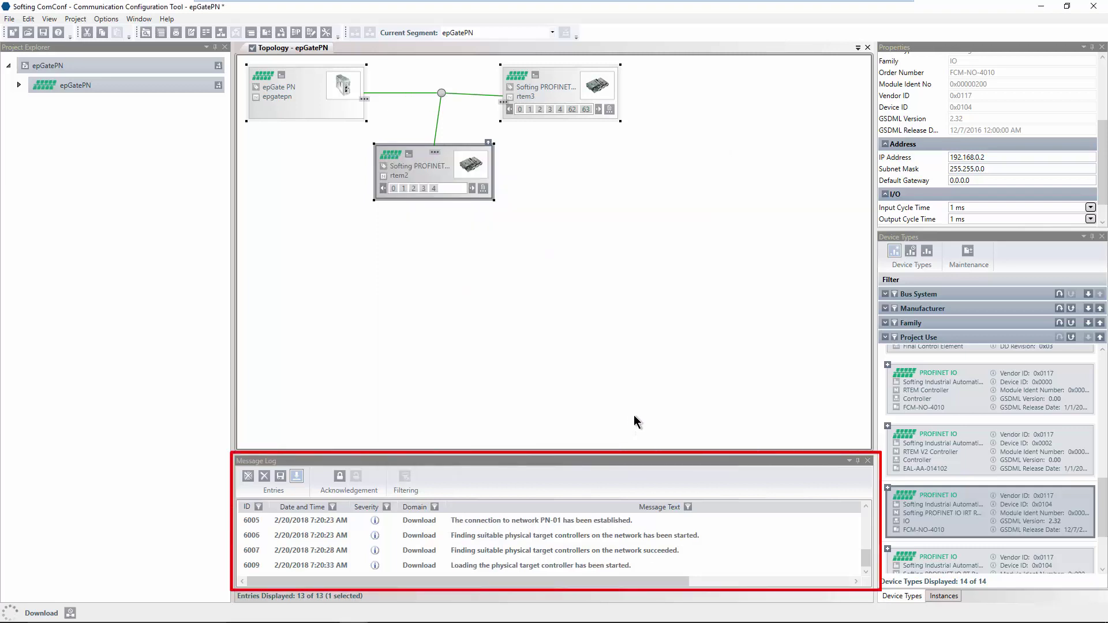